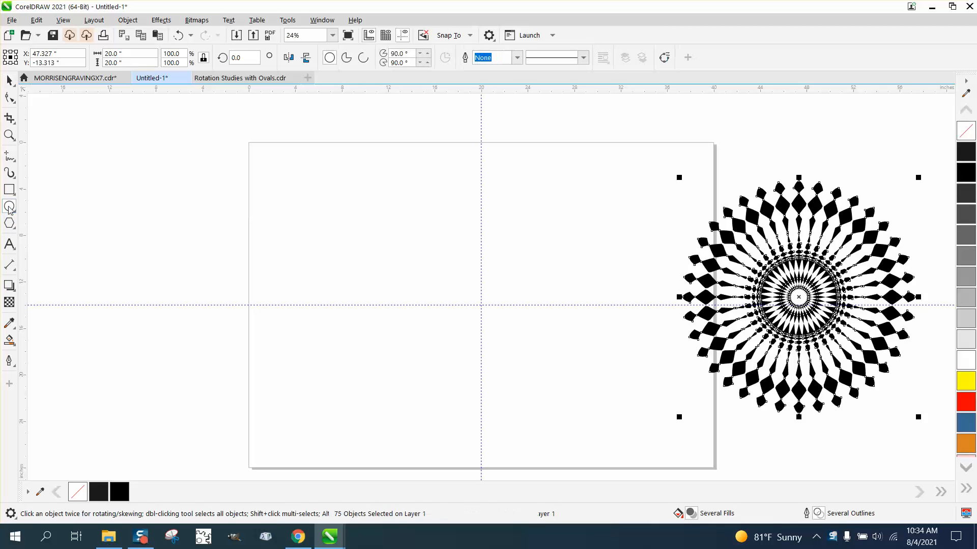
Draw a circle with a 20-inch diameter and centre it on the page
left_click_drag(590, 216, 380, 425)
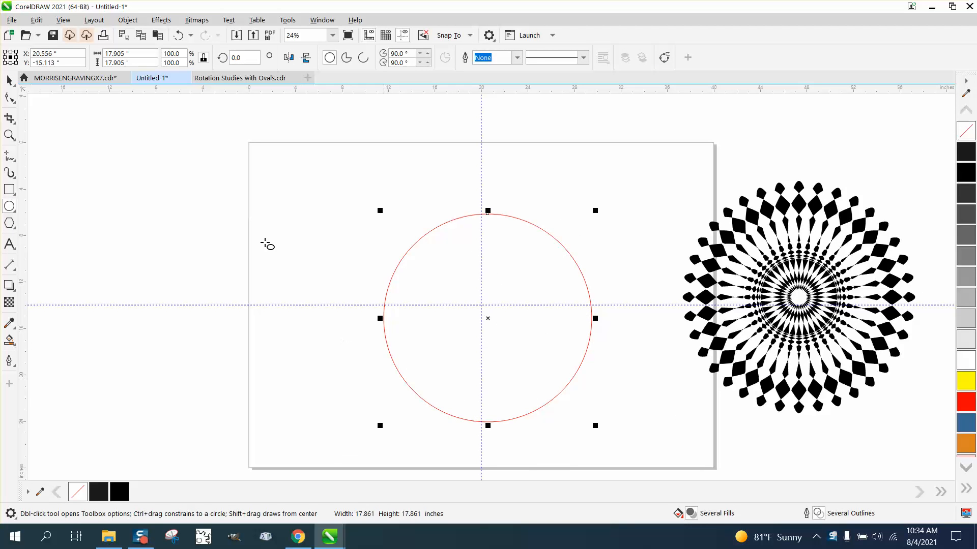
left_click(117, 53)
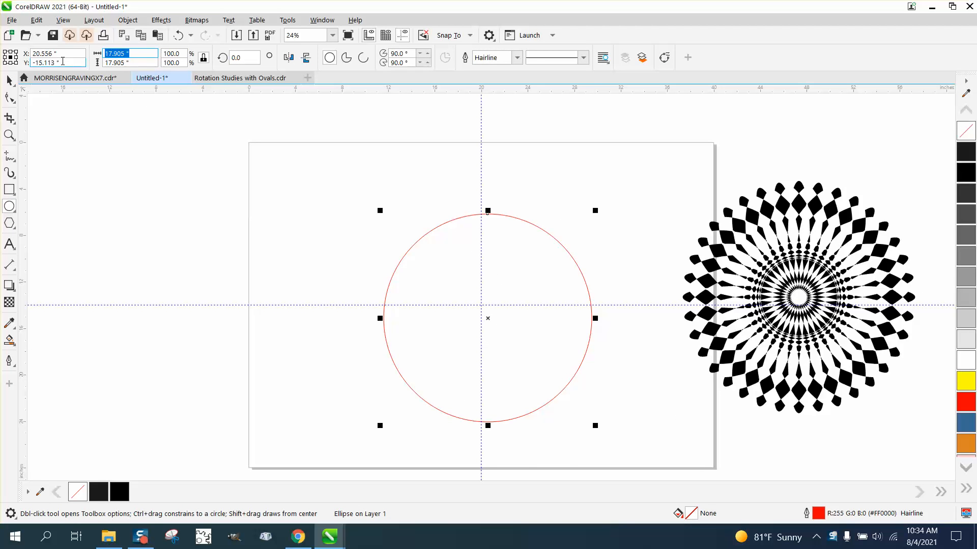
type("20")
key("Return")
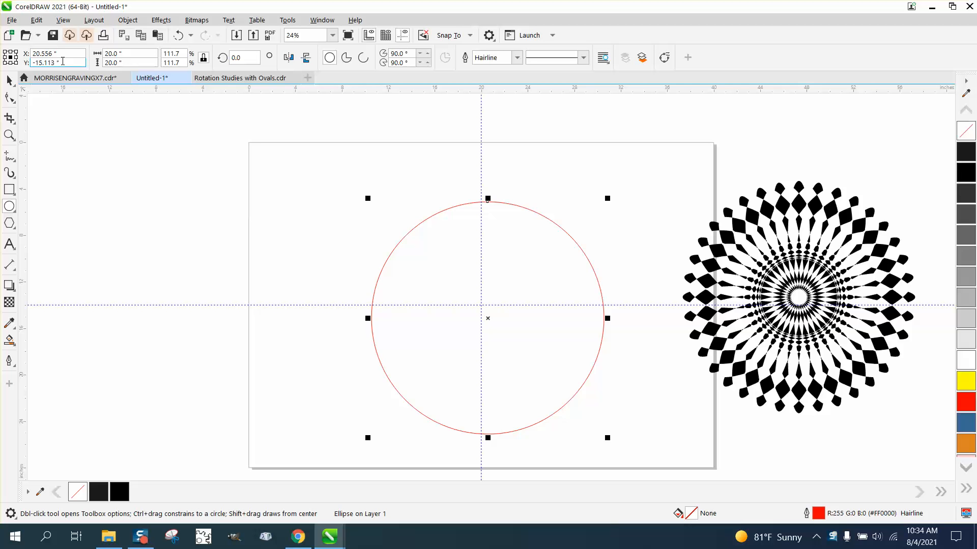
key("p")
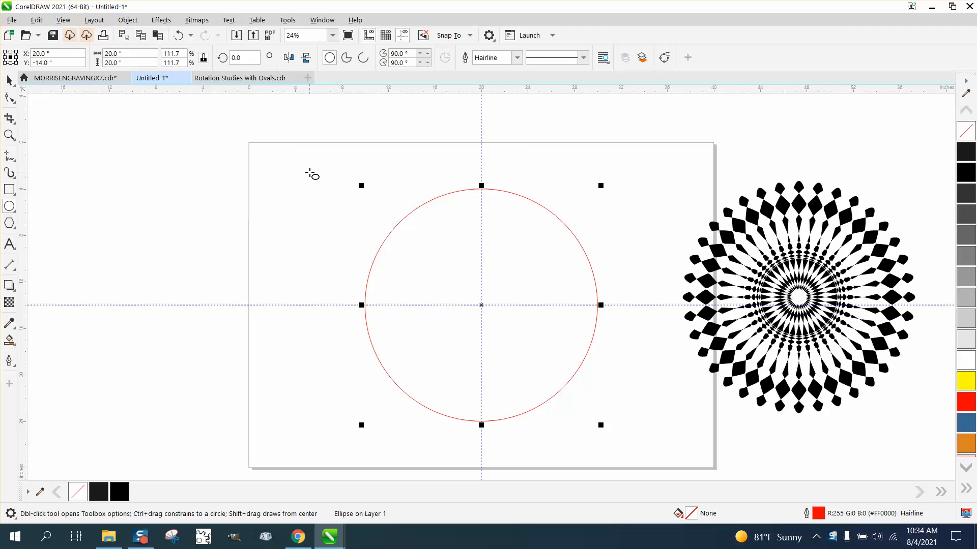
Draw a tall narrow ellipse, scale it proportionally to 20 inches high and centre it on the page
left_click_drag(308, 172, 265, 429)
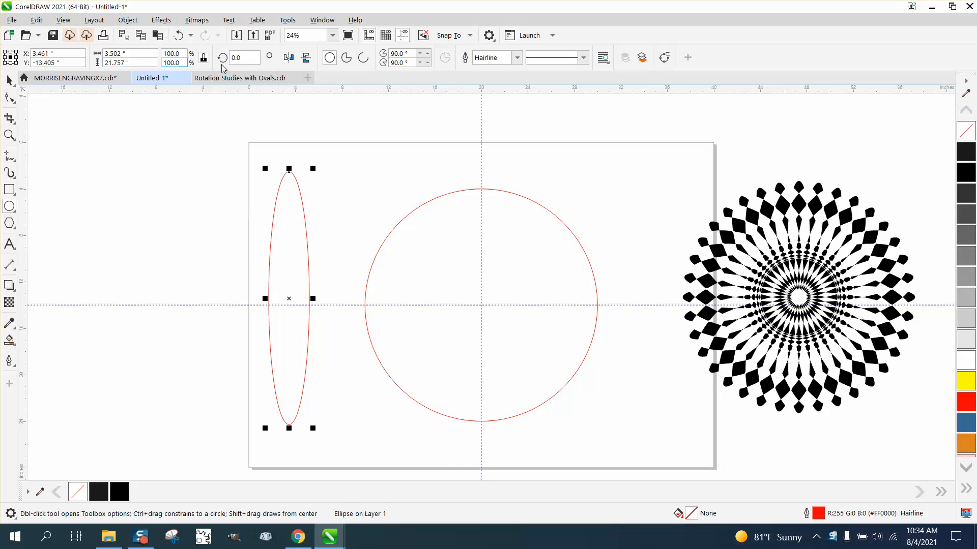
triple_click(139, 63)
type("20")
key("Return")
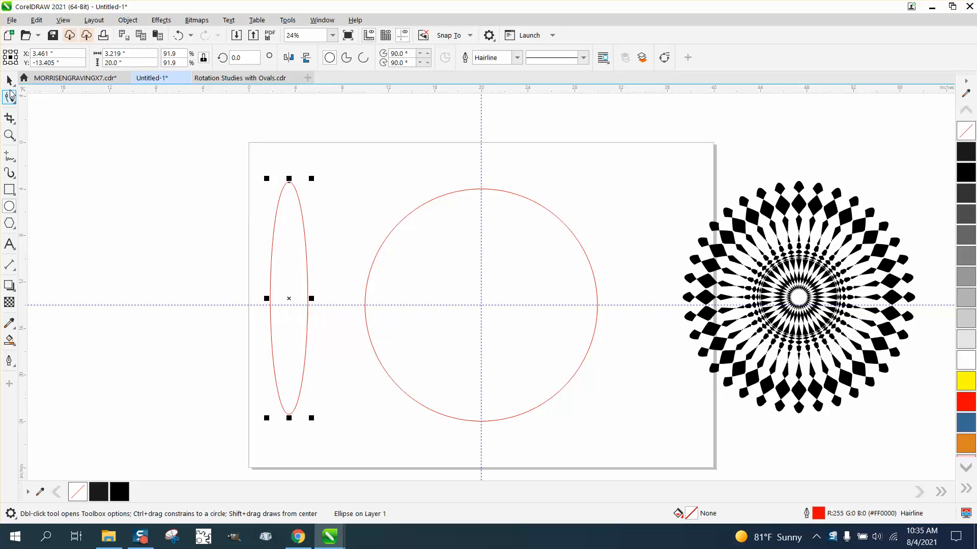
key("p")
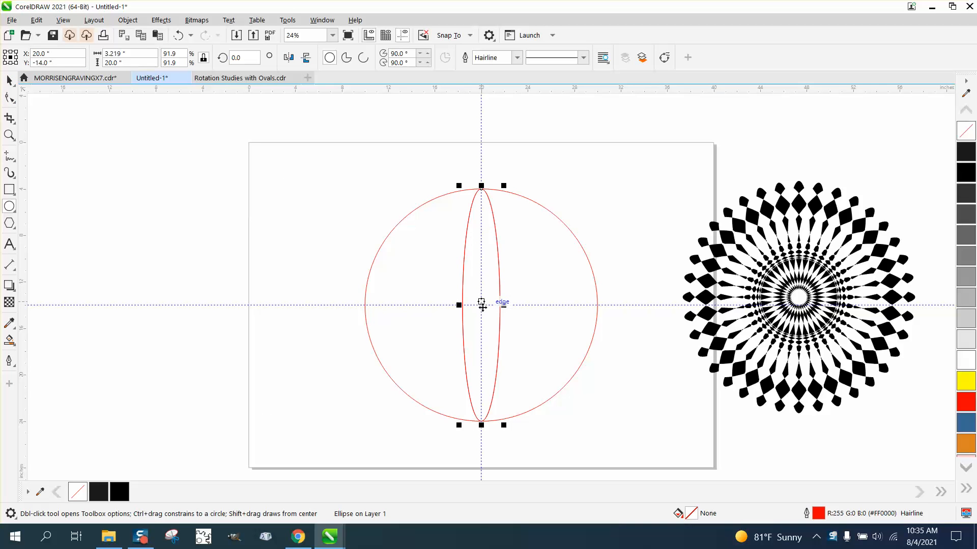
Try a copy of the narrow ellipse rotated 20 degrees and undo it
left_click_drag(252, 60, 222, 61)
type("20")
key("Return")
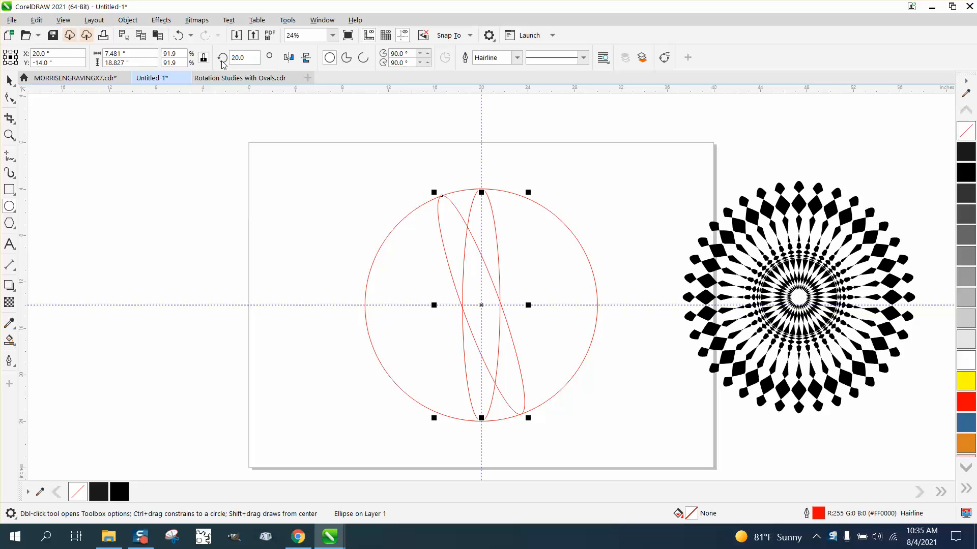
left_click(179, 35)
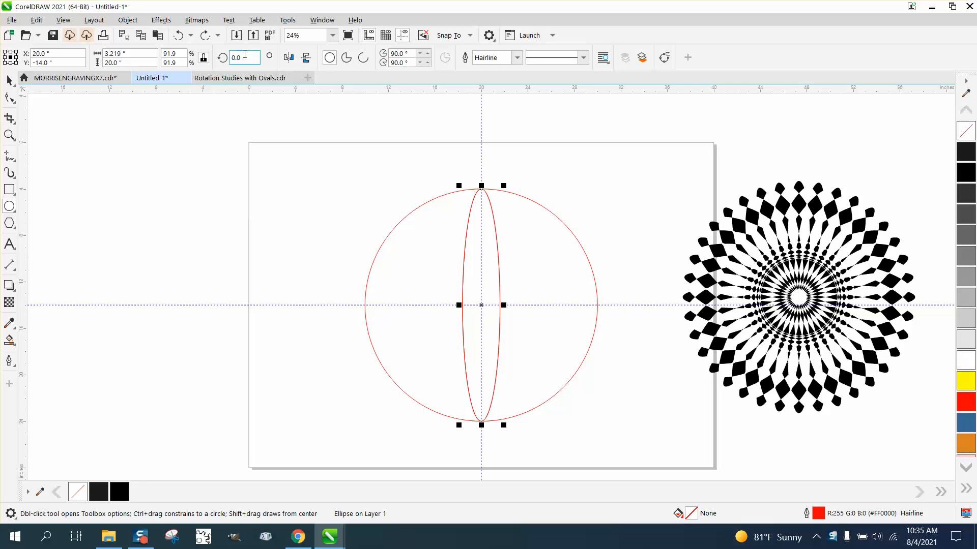
Create rotated copies of the narrow ellipse in 10-degree increments up to 170 degrees to complete the rosette
left_click(236, 57)
type("10")
key("Return")
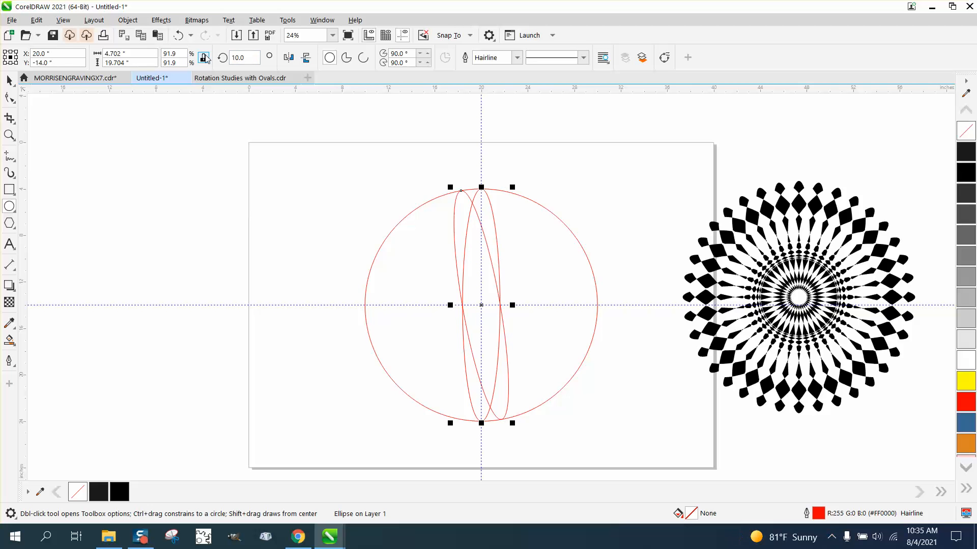
key("Return")
key("Return")
key("Return")
key("Return")
key("Return")
key("Return")
key("Return")
key("Return")
key("Return")
key("Return")
key("Return")
key("Return")
key("Return")
key("Return")
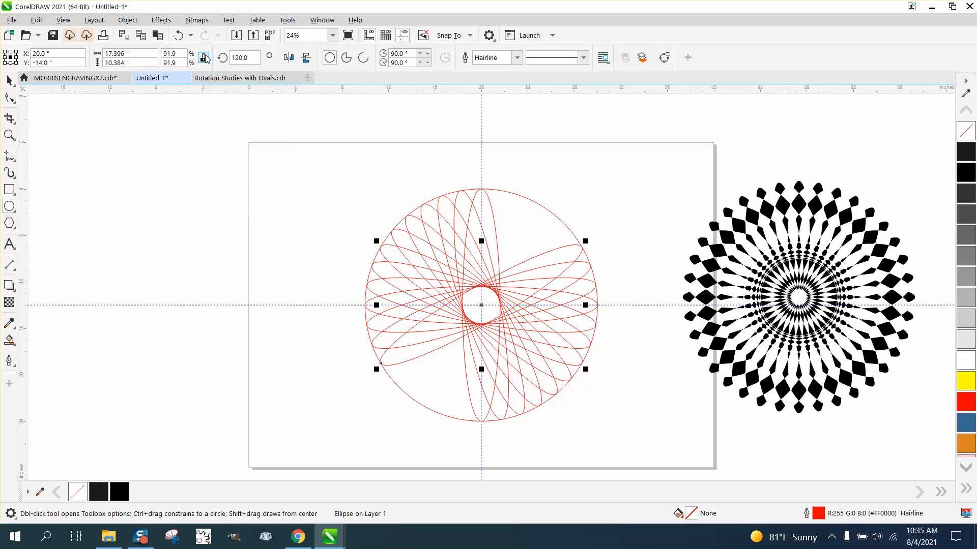
key("Return")
key("Return")
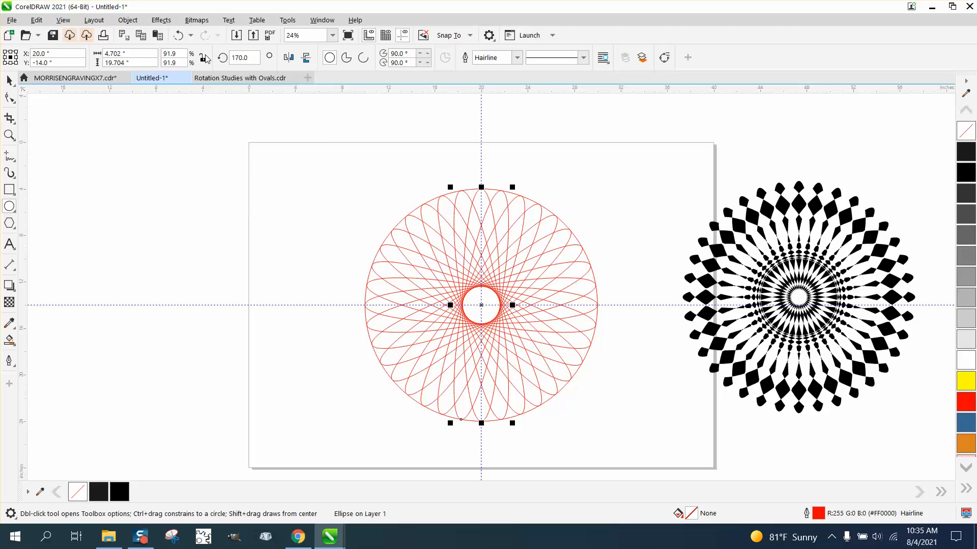
Set the nudge distance to 25 inches and nudge the outer circle left, away from the ellipse rosette
left_click(10, 81)
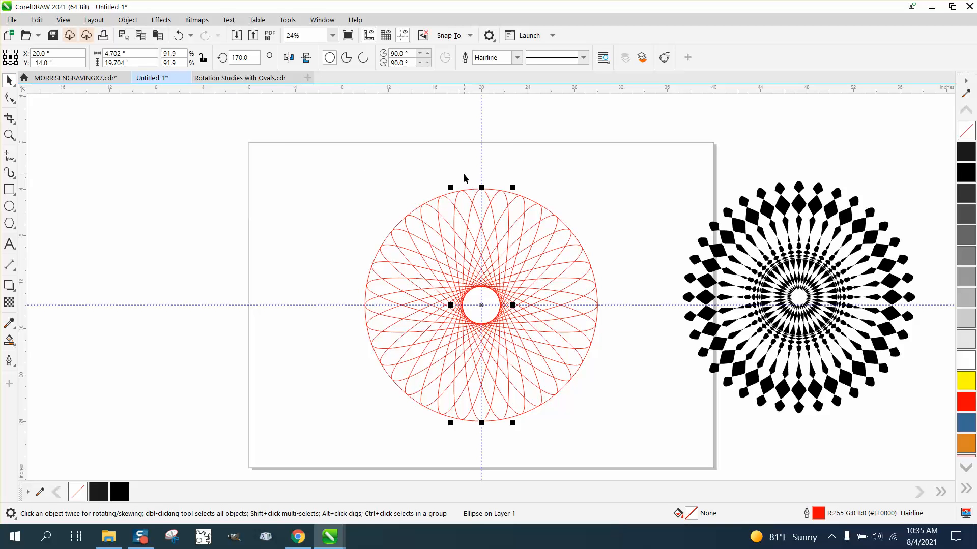
left_click(463, 177)
left_click(469, 191)
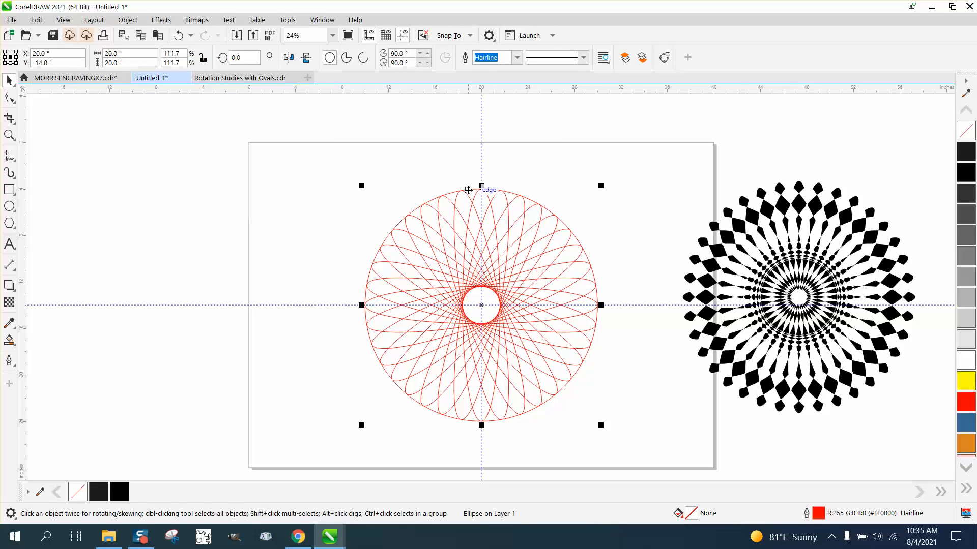
left_click(464, 176)
left_click(378, 57)
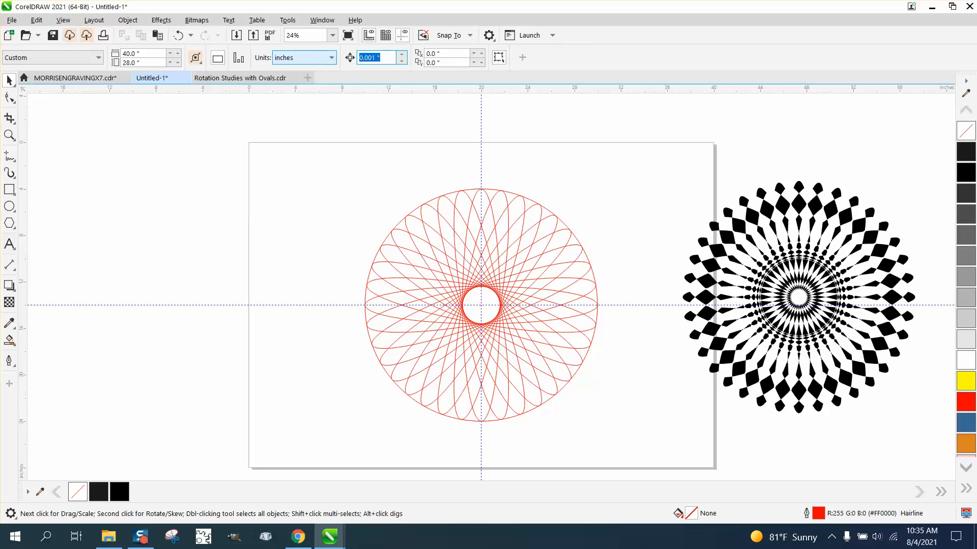
type("25")
key("Return")
left_click(472, 189)
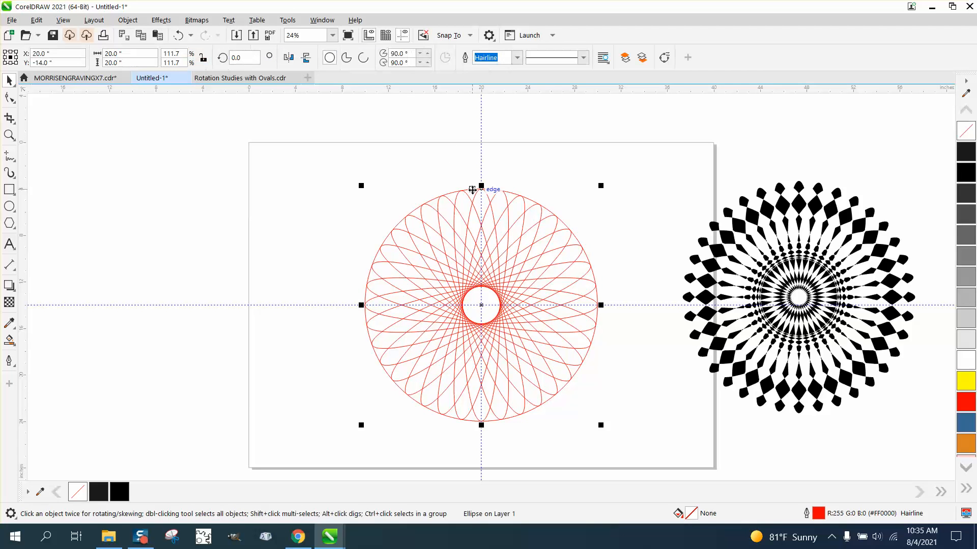
key("Left")
Move the whole ellipse rosette up 25 inches and return the circle 25 inches right to the page centre
left_click_drag(342, 179, 337, 241)
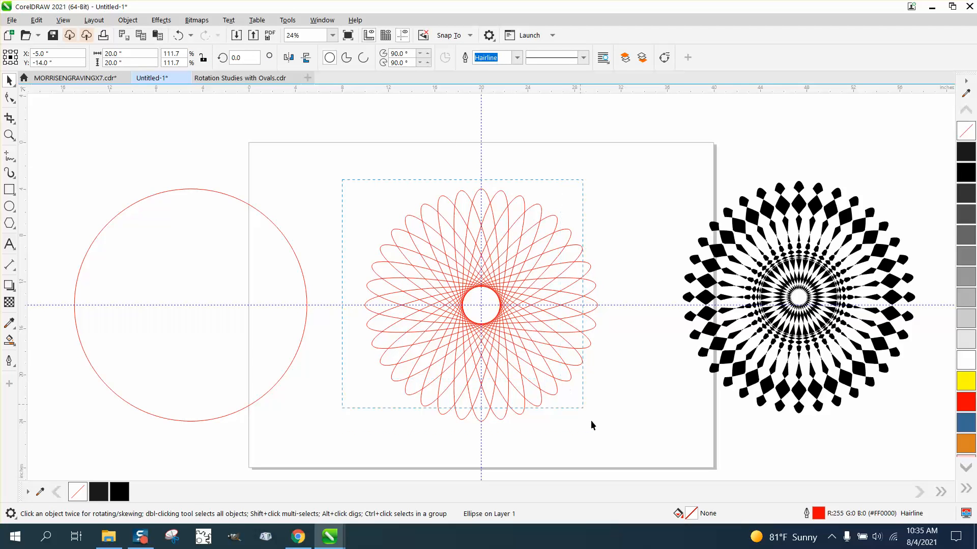
left_click_drag(590, 420, 599, 427)
scroll(549, 386, "down", 1)
key("Up")
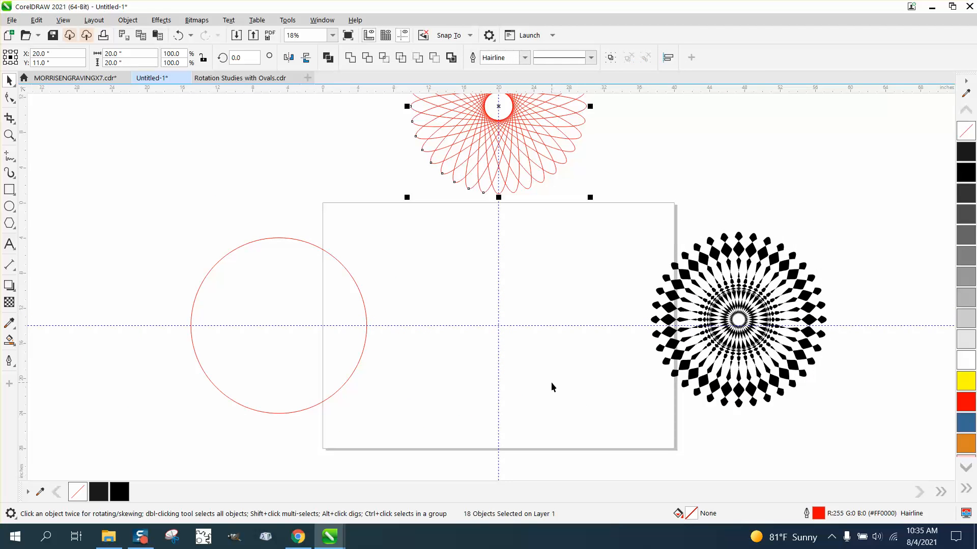
left_click(243, 248)
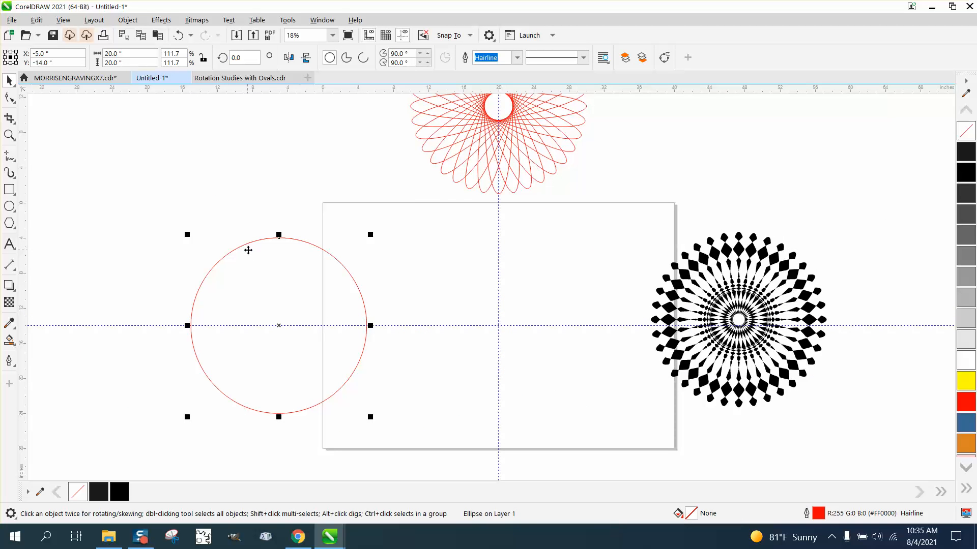
key("Right")
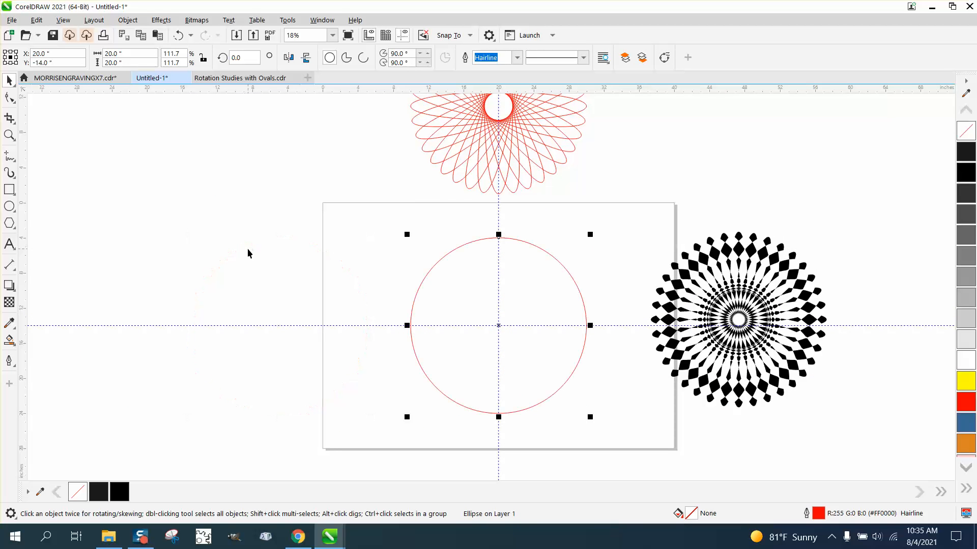
Draw a narrow ellipse about 2.4 inches wide, set its height to 10 inches and centre it on the page
left_click(11, 208)
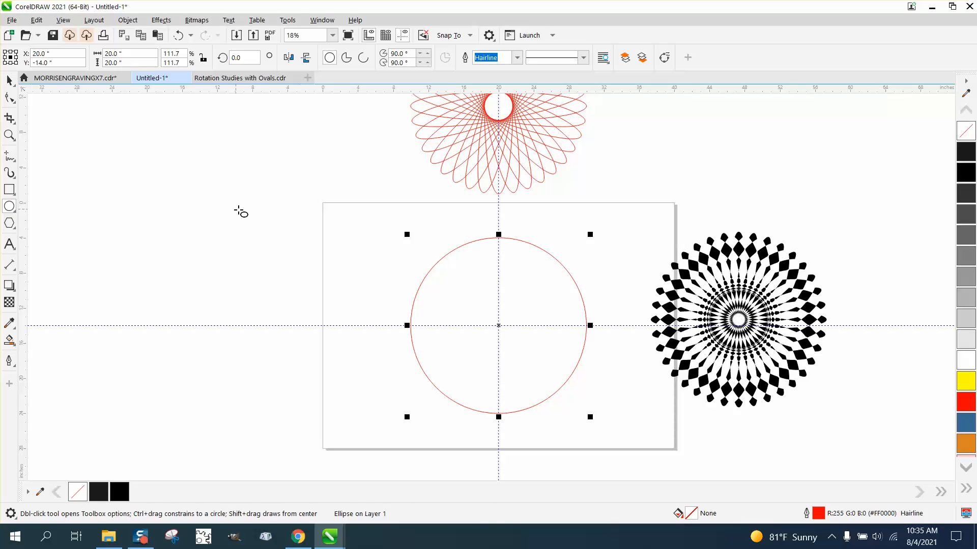
left_click_drag(273, 200, 249, 345)
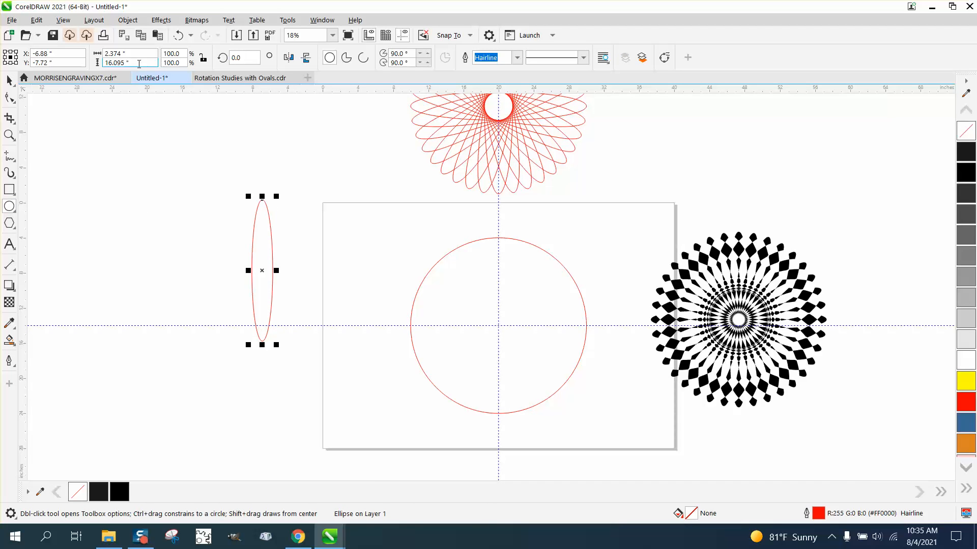
scroll(139, 62, "up", 1)
left_click_drag(139, 62, 75, 61)
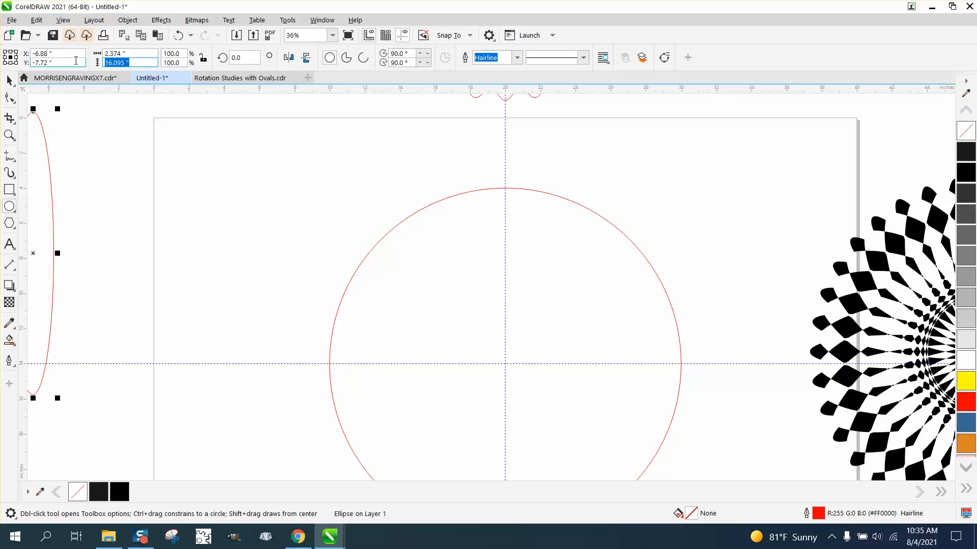
type("10")
key("Return")
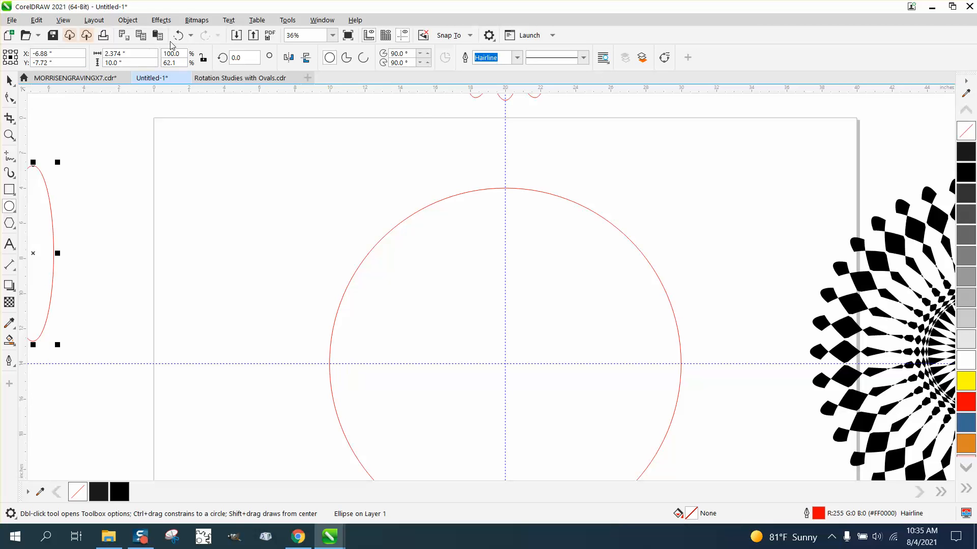
scroll(262, 146, "down", 1)
left_click(10, 80)
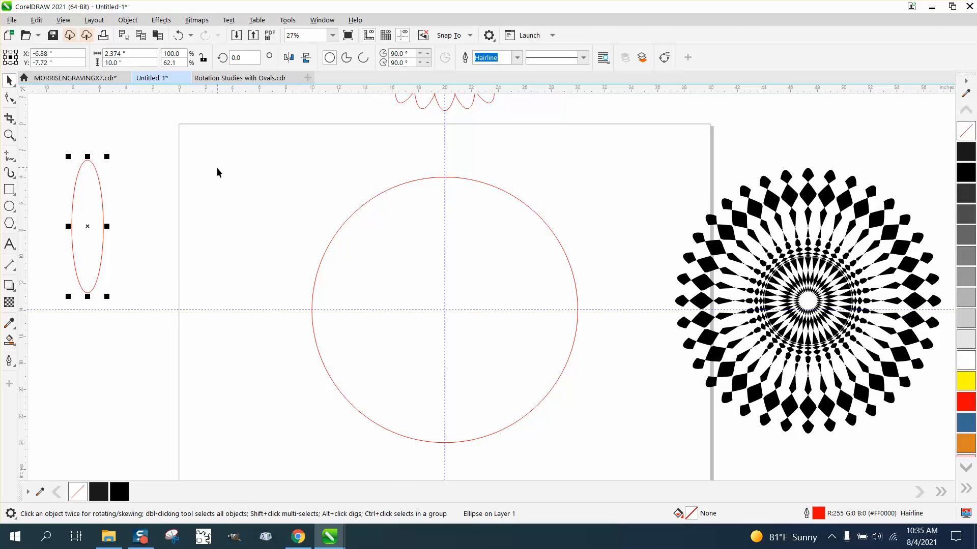
scroll(216, 168, "down", 1)
key("p")
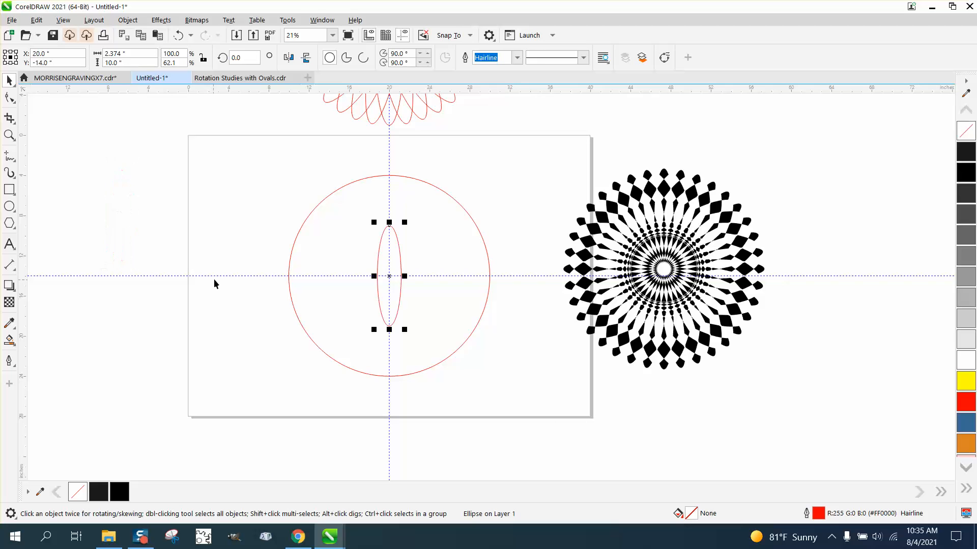
Align the top of the 10-inch ellipse with the top of the circle
left_click_drag(278, 156, 552, 408)
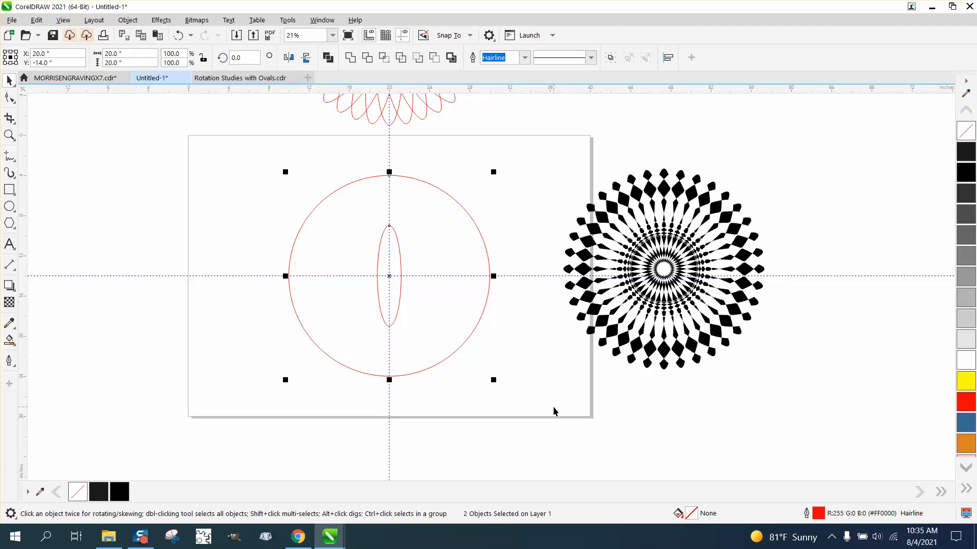
key("t")
left_click(419, 164)
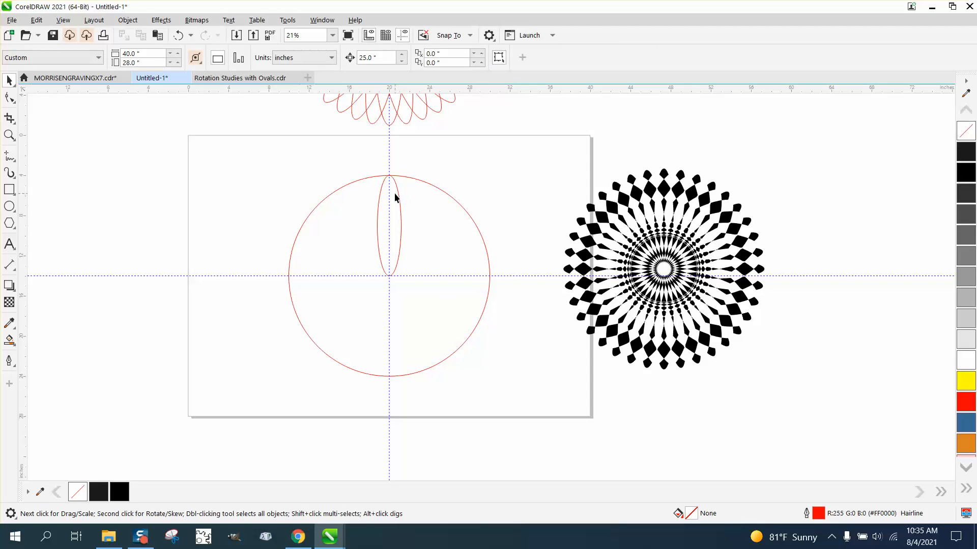
Move the small ellipse's rotation centre to the circle's centre at the guideline crossing and show its rotation handles
left_click(399, 201)
left_click(389, 226)
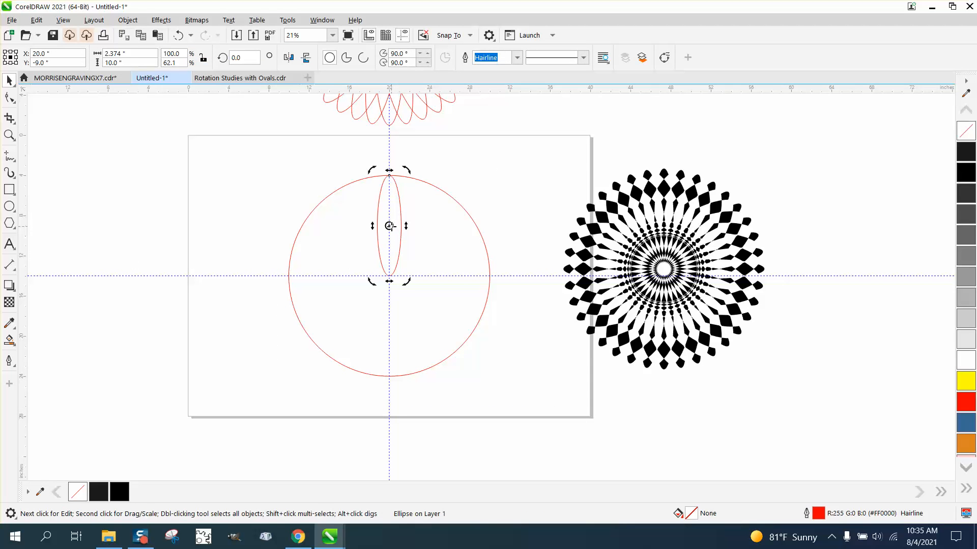
left_click_drag(389, 225, 391, 274)
left_click_drag(302, 163, 359, 226)
left_click(9, 135)
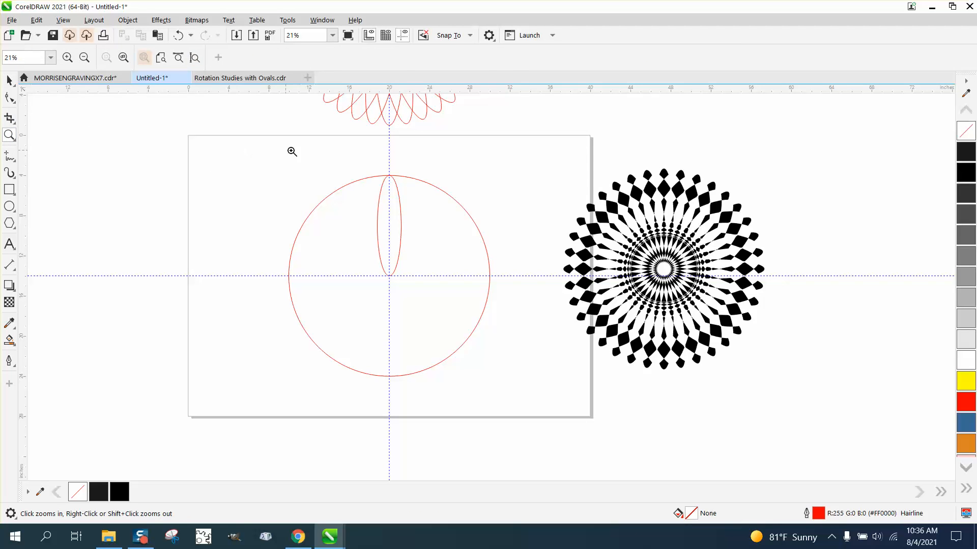
left_click(446, 287)
left_click(9, 80)
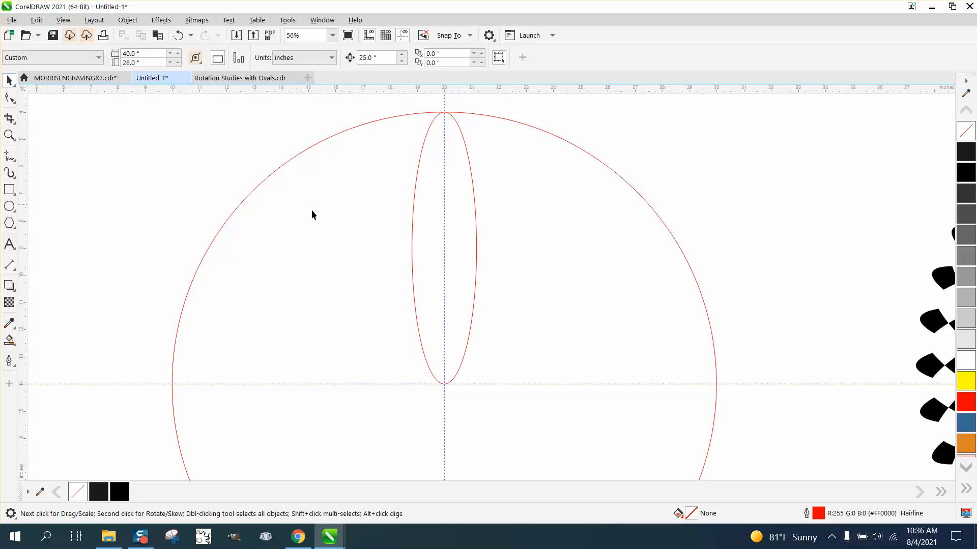
left_click(476, 262)
left_click(439, 247)
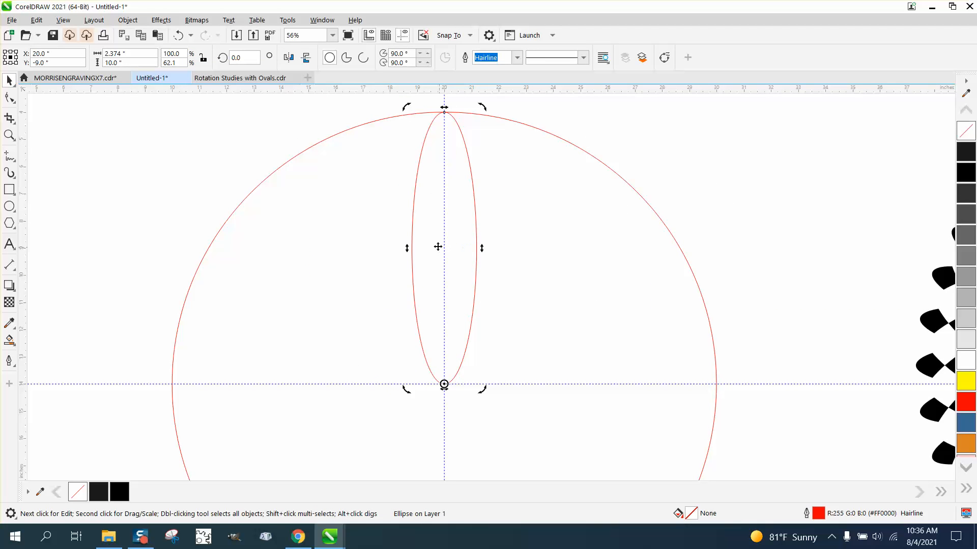
Try rotating the small ellipse 10 degrees about the circle's centre and undo the rotation
left_click(244, 58)
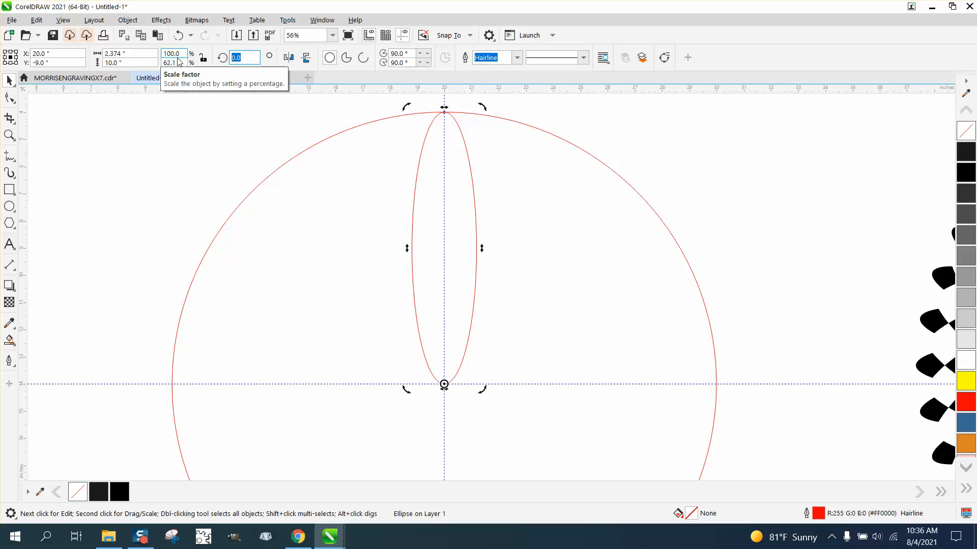
key("Return")
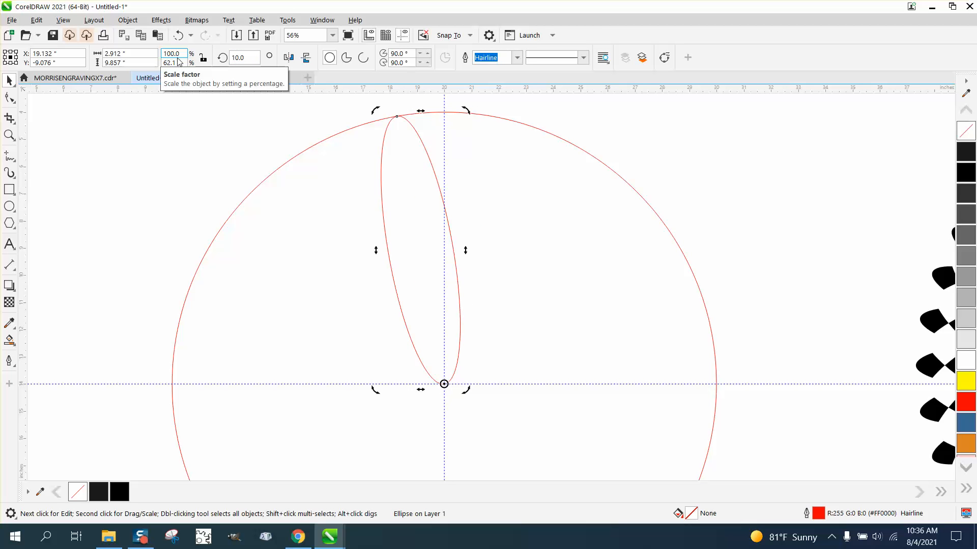
left_click(178, 36)
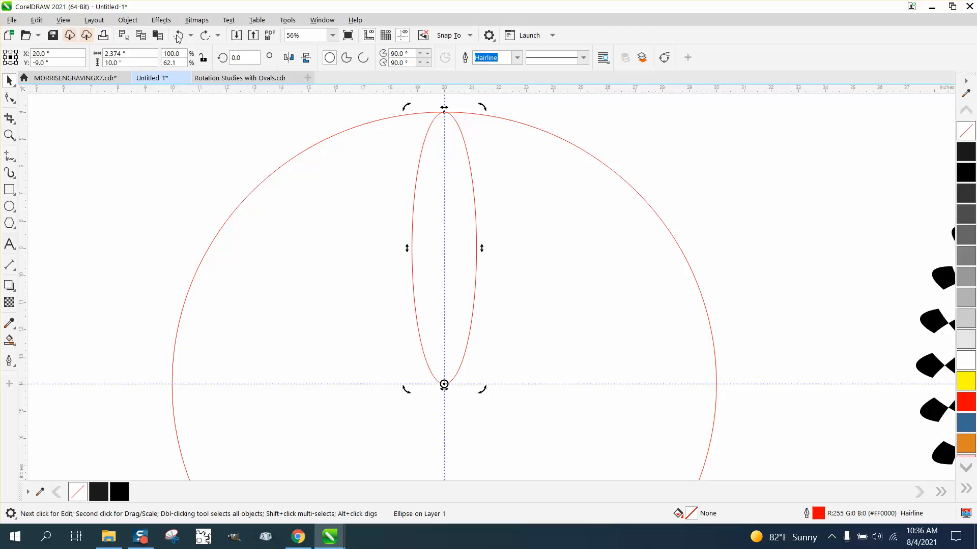
Rotate a copy of the narrow ellipse 10 degrees about the circle's centre and repeat it until the copies complete the full circle
left_click(247, 58)
type("10")
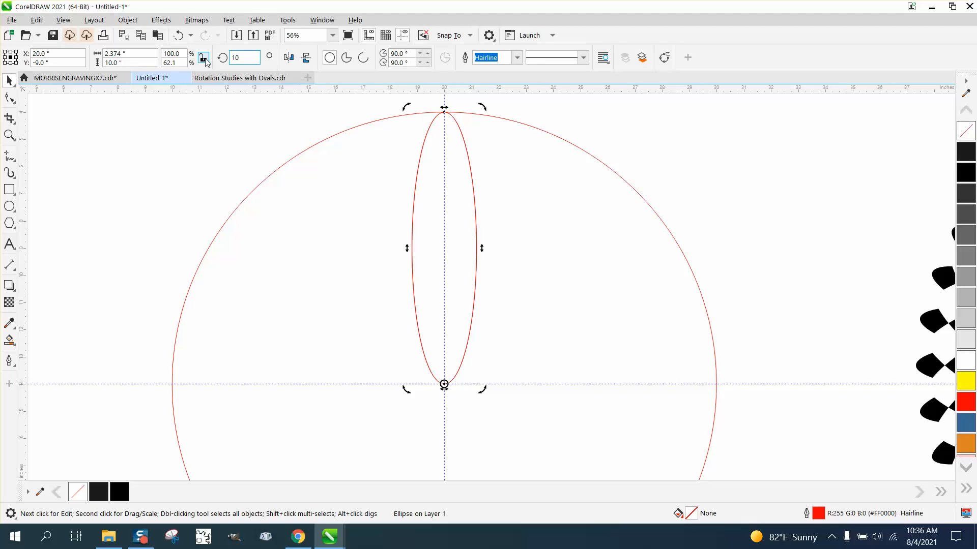
key("Return")
key("ctrl+d")
key("ctrl+d")
key("ctrl+d")
key("ctrl+d")
key("ctrl+d")
key("ctrl+d")
key("ctrl+d")
key("ctrl+d")
key("ctrl+d")
key("ctrl+d")
key("ctrl+d")
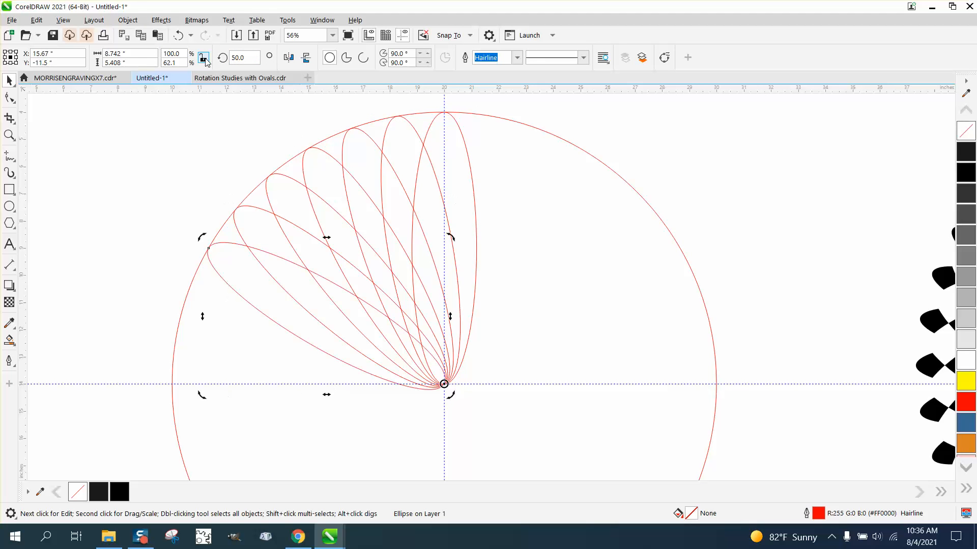
key("ctrl+d")
key("ctrl+d")
key("ctrl+d")
key("ctrl+d")
key("ctrl+d")
key("ctrl+d")
key("ctrl+d")
key("ctrl+d")
key("ctrl+d")
key("ctrl+d")
key("ctrl+d")
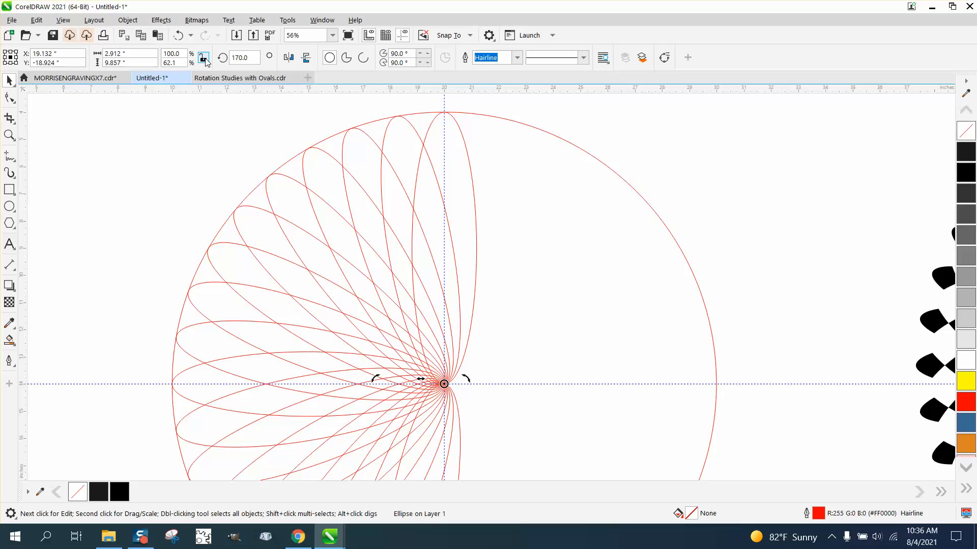
key("ctrl+d")
key("ctrl+d")
key("ctrl+d")
key("ctrl+d")
key("ctrl+d")
key("ctrl+d")
key("ctrl+d")
key("ctrl+d")
key("ctrl+d")
key("ctrl+d")
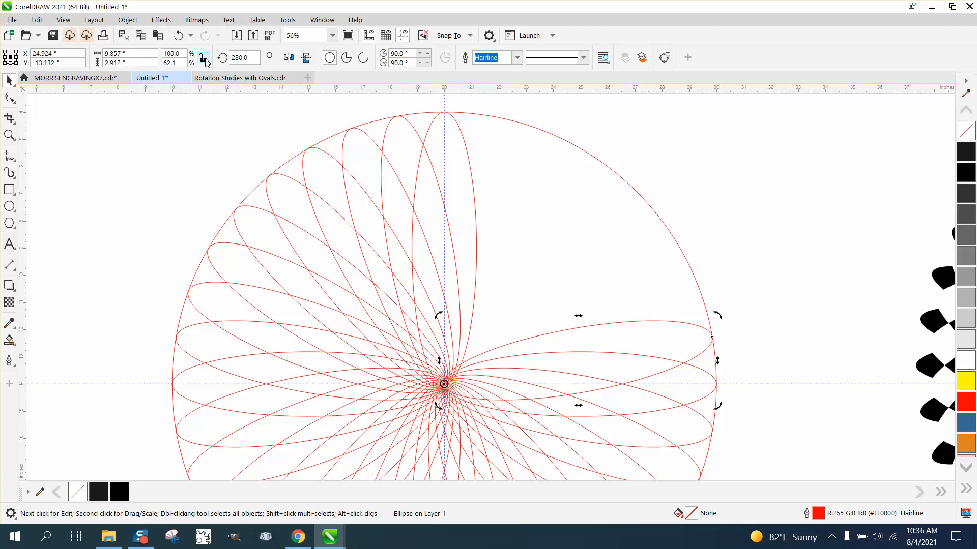
key("ctrl+d")
key("ctrl+d")
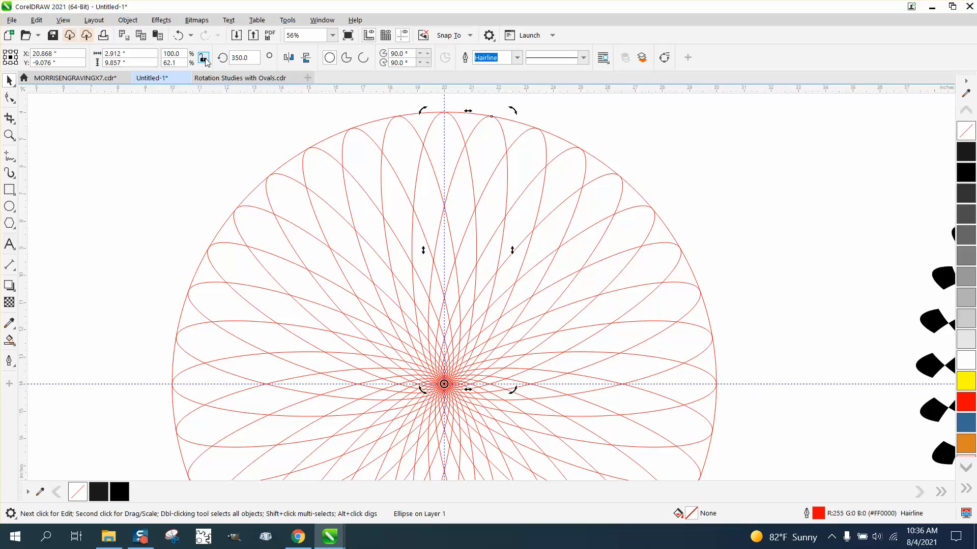
Group the red rosette above the page and centre it on the page over the ellipse pattern
scroll(238, 145, "down", 4)
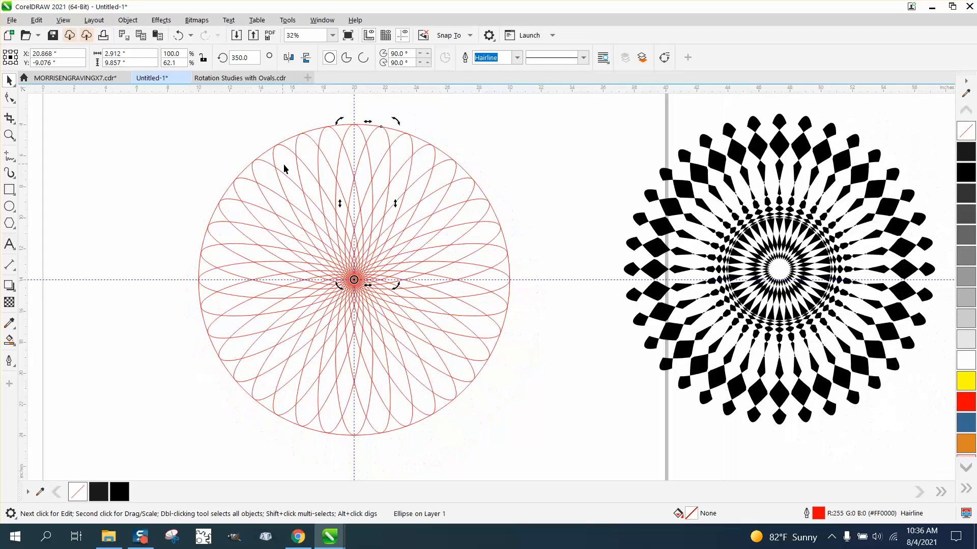
scroll(327, 183, "down", 4)
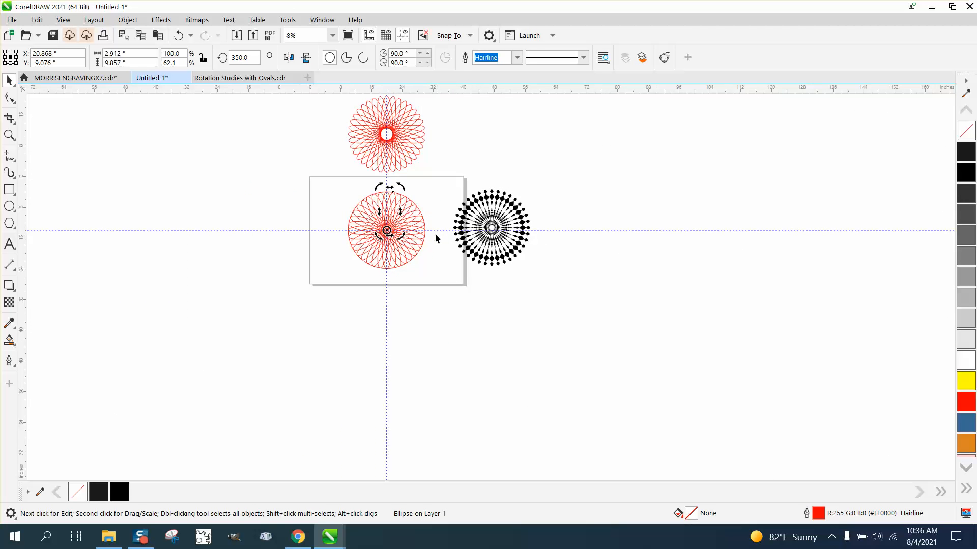
scroll(468, 246, "down", 1)
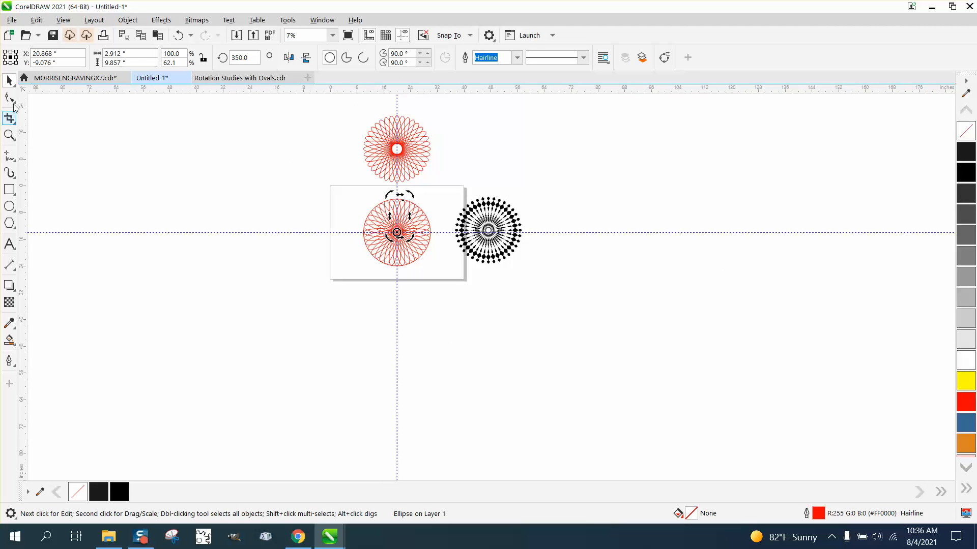
left_click_drag(346, 99, 458, 197)
key("ctrl+g")
key("p")
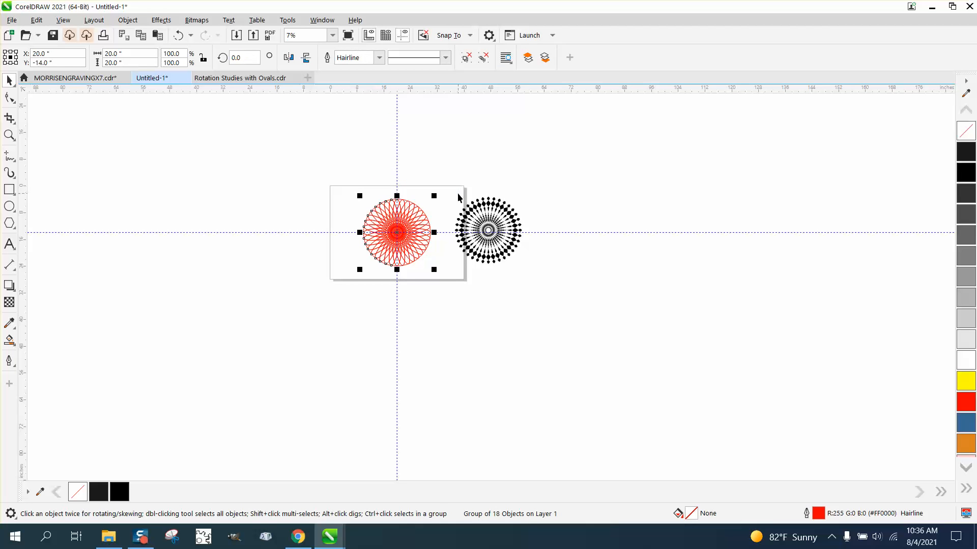
left_click(10, 135)
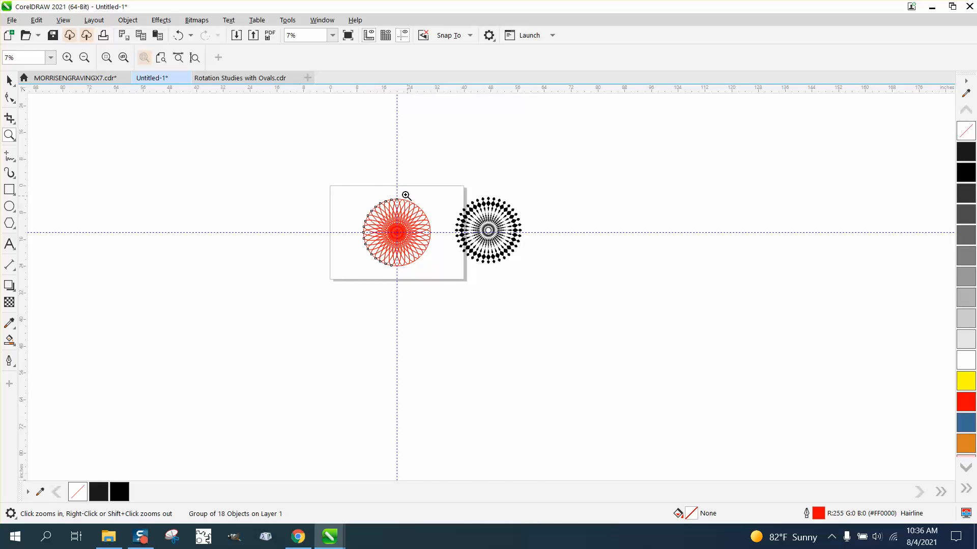
left_click_drag(375, 191, 450, 245)
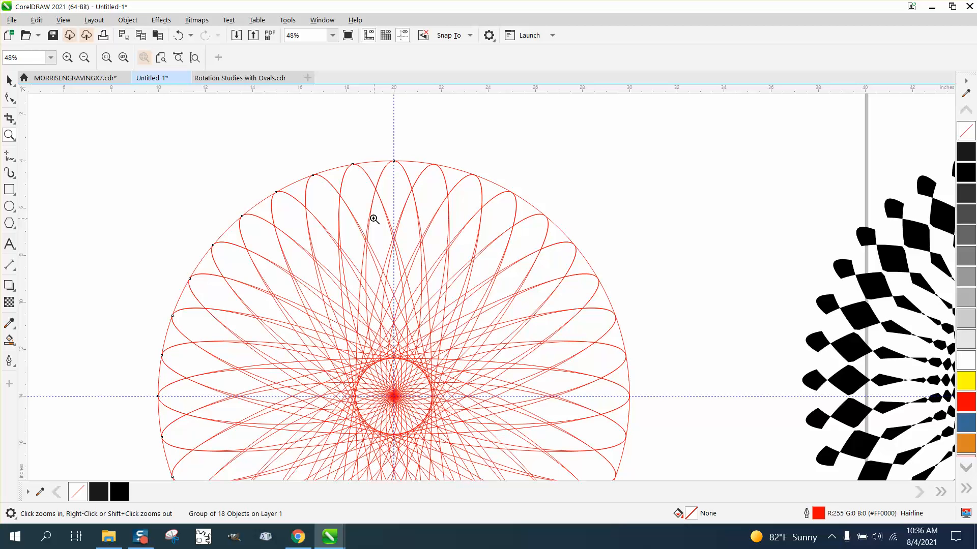
Undo and redo the centring of the grouped rosette on the page
left_click(179, 36)
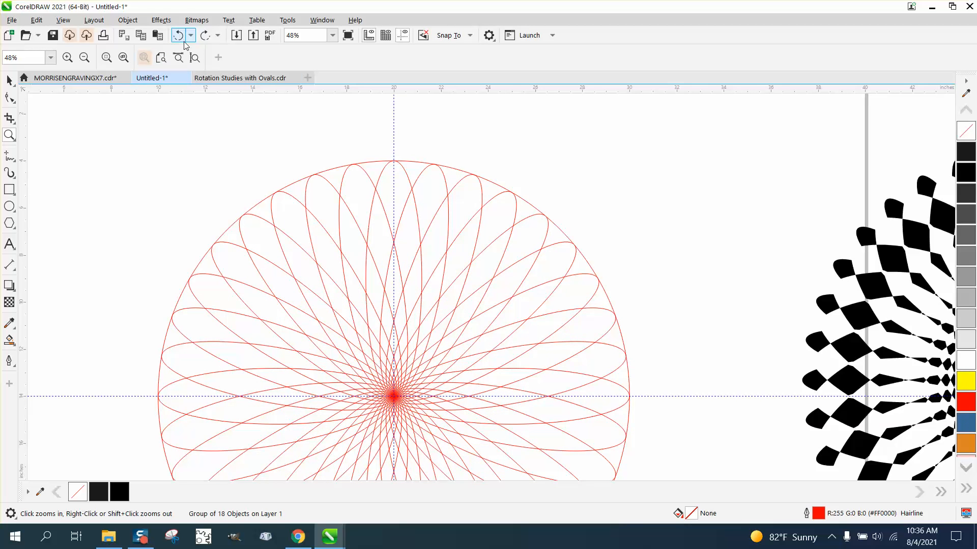
scroll(344, 218, "down", 4)
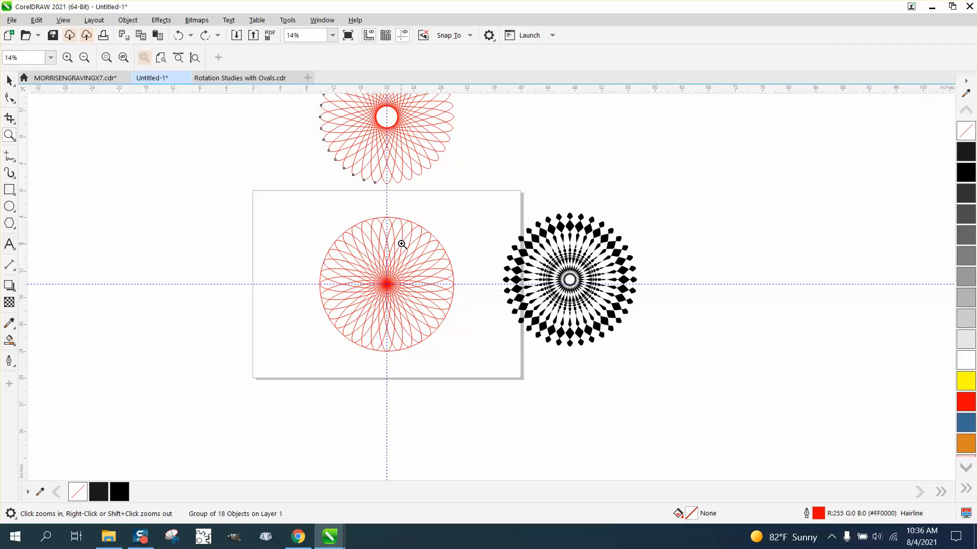
scroll(402, 244, "down", 1)
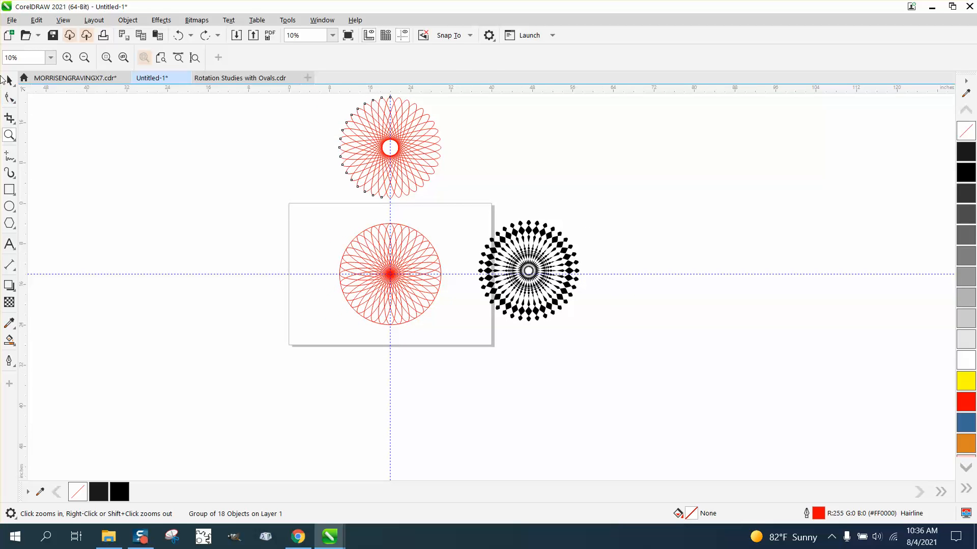
left_click(9, 80)
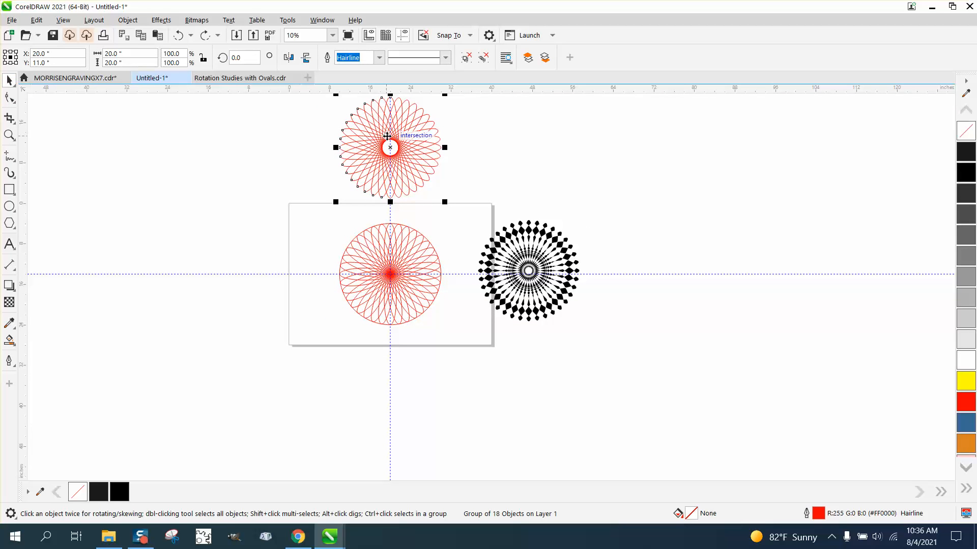
key("ctrl+shift+z")
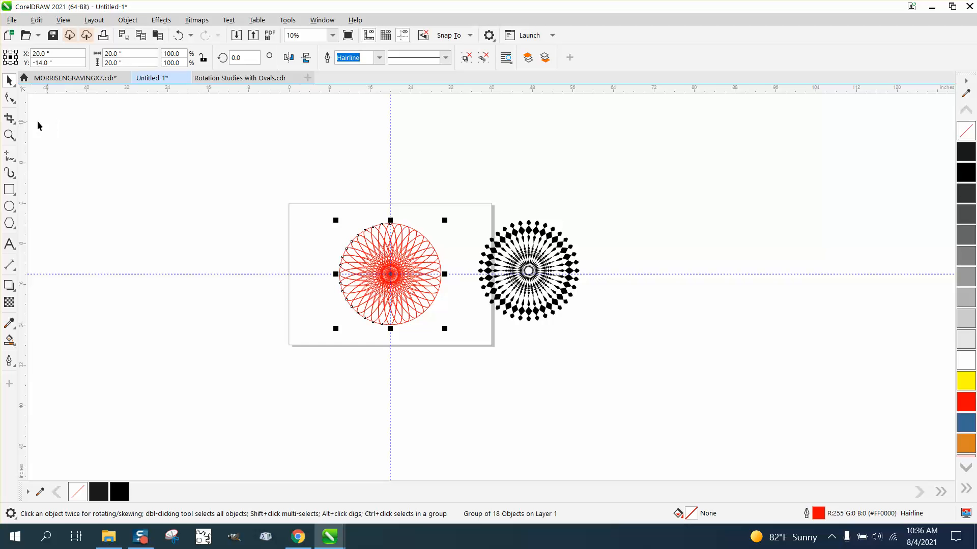
Rotate the grouped rosette 5 degrees so its petals fall between those of the other ellipse pattern
left_click(9, 135)
left_click_drag(371, 204, 483, 361)
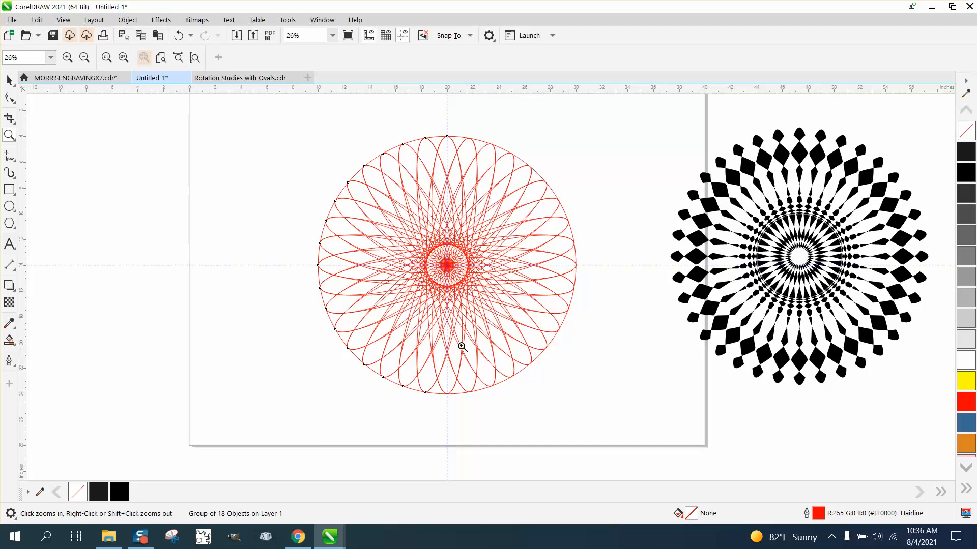
left_click(9, 80)
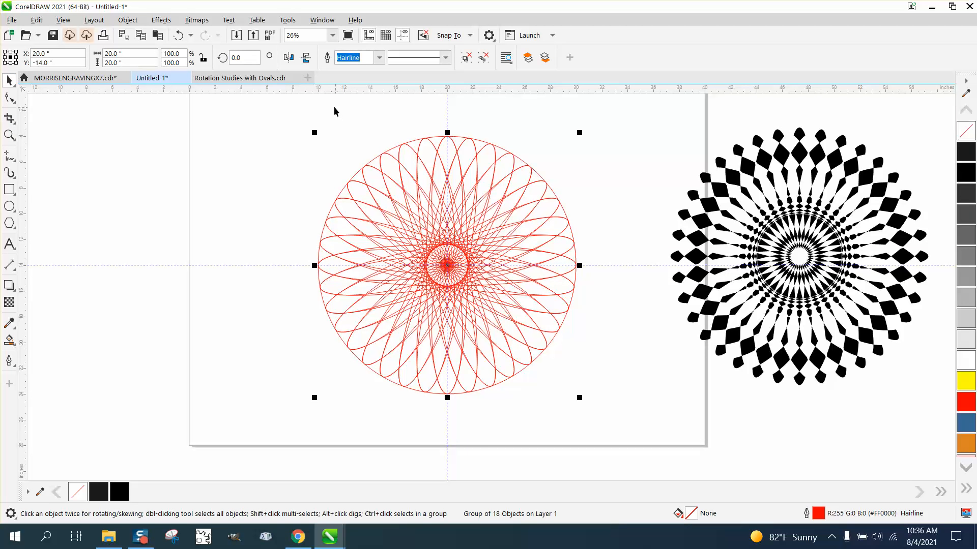
type("5")
key("Return")
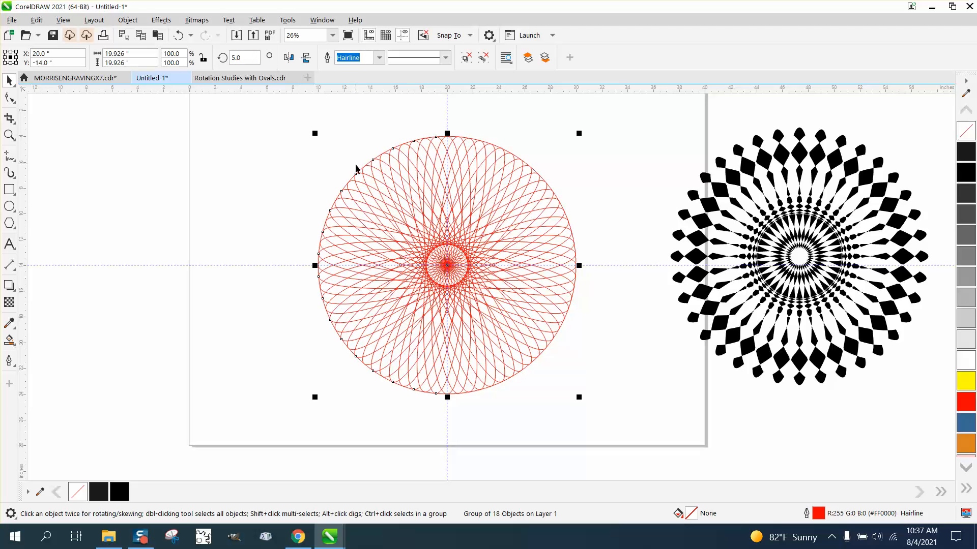
Smart Fill the four outermost regions along the upper vertical guideline with black and no outline, starting at the circle's top
left_click(9, 135)
left_click_drag(400, 132, 569, 303)
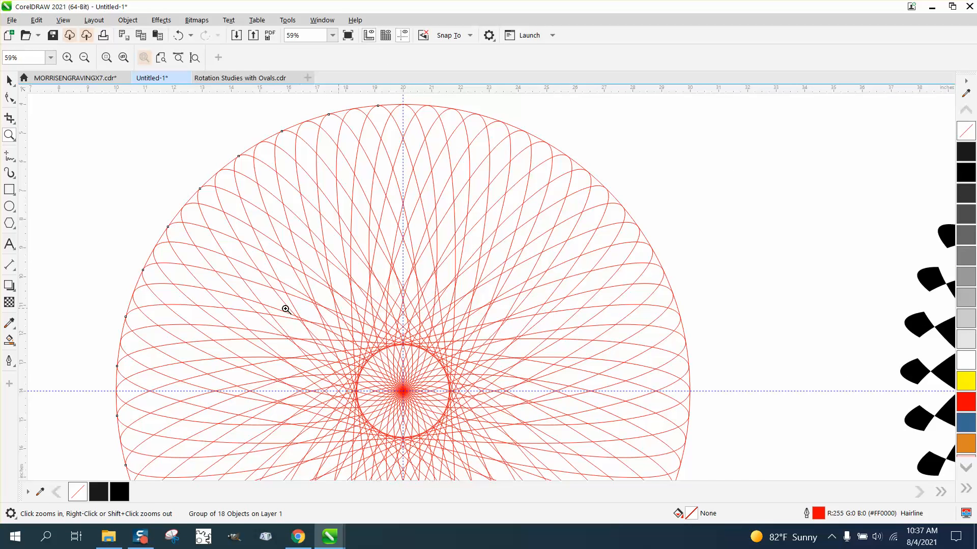
left_click(11, 342)
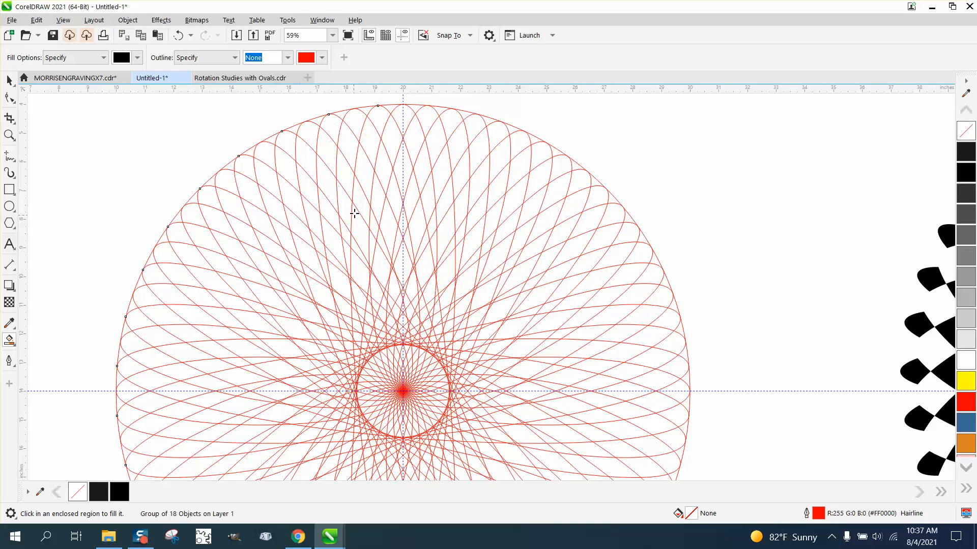
left_click(402, 117)
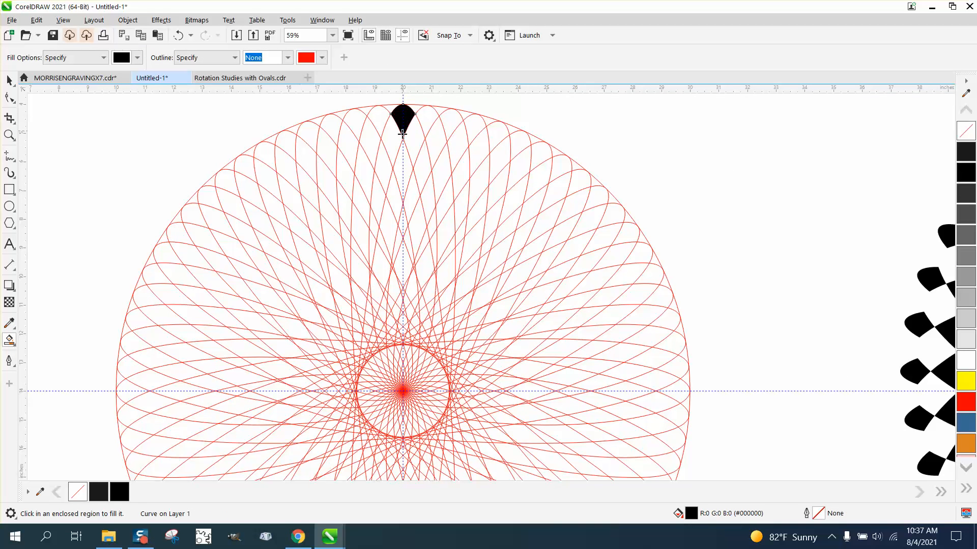
left_click(402, 167)
left_click(402, 219)
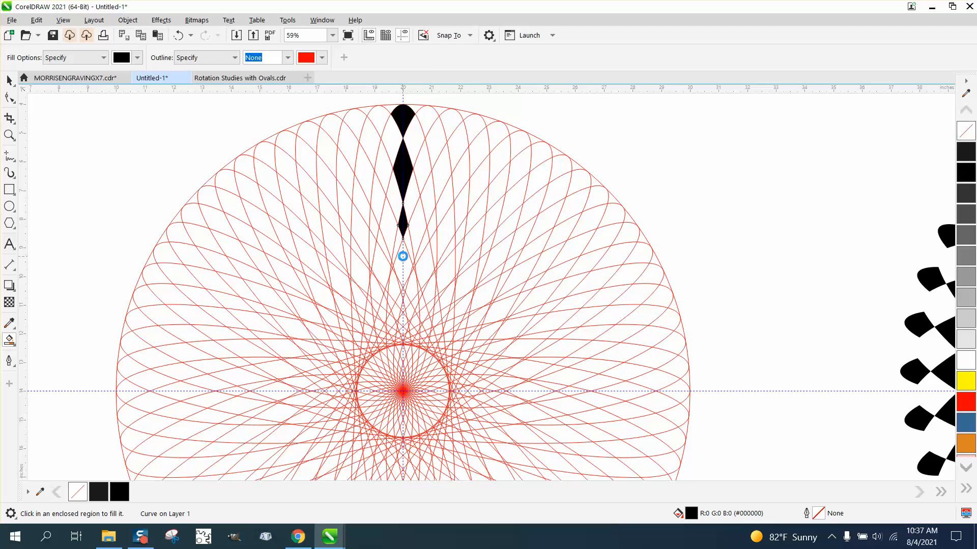
left_click(402, 256)
Smart Fill the next five regions down the vertical guideline with black, below the filled diamonds and towards the inner ring
left_click(9, 134)
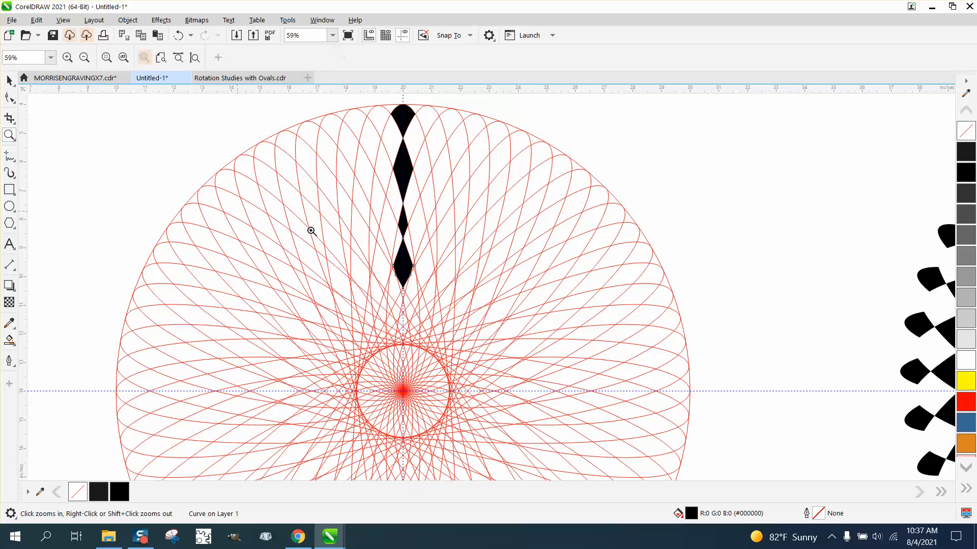
left_click_drag(650, 391, 251, 260)
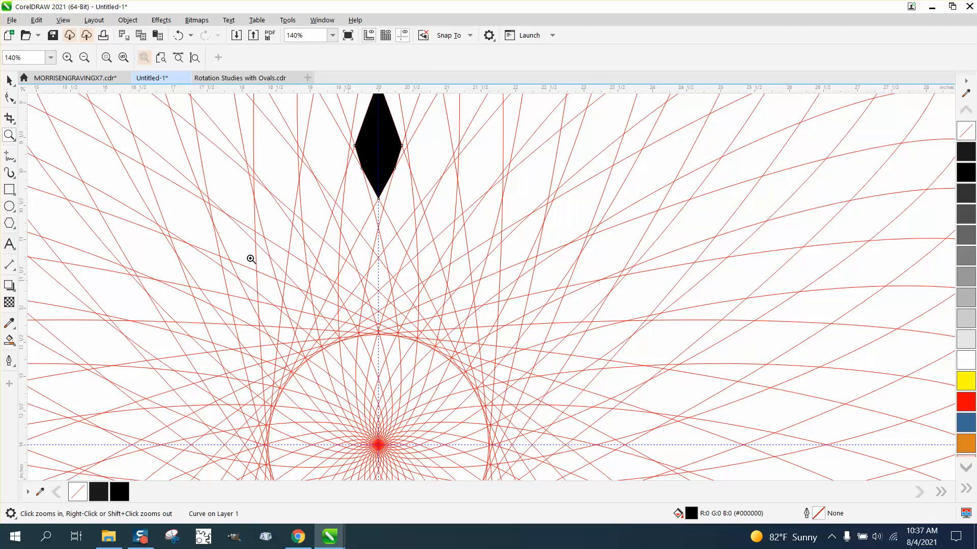
left_click(19, 343)
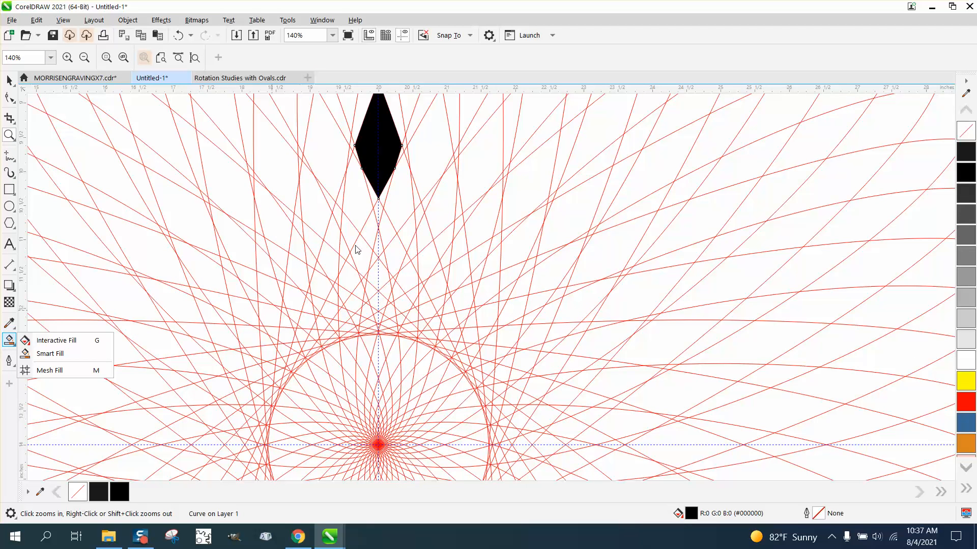
left_click(379, 211)
scroll(285, 231, "down", 2)
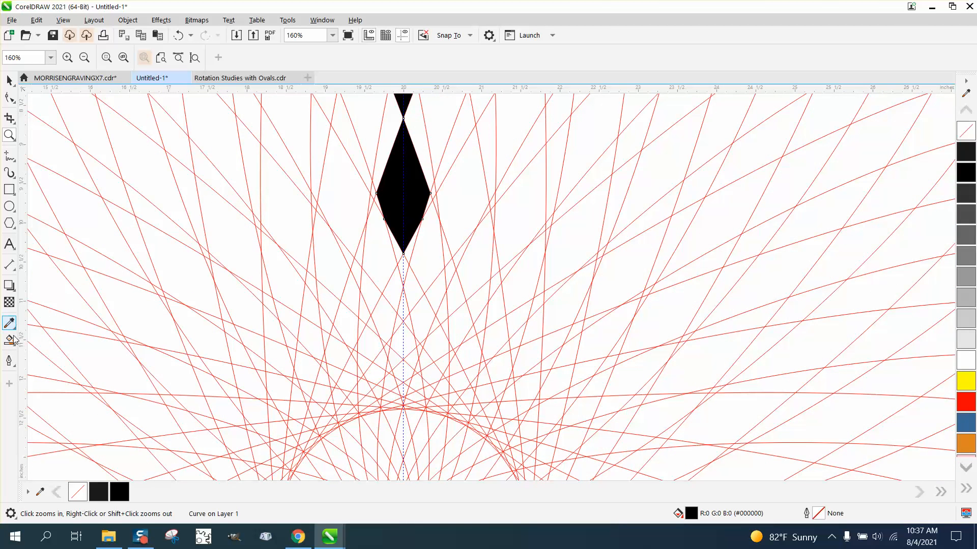
left_click(14, 340)
left_click(405, 267)
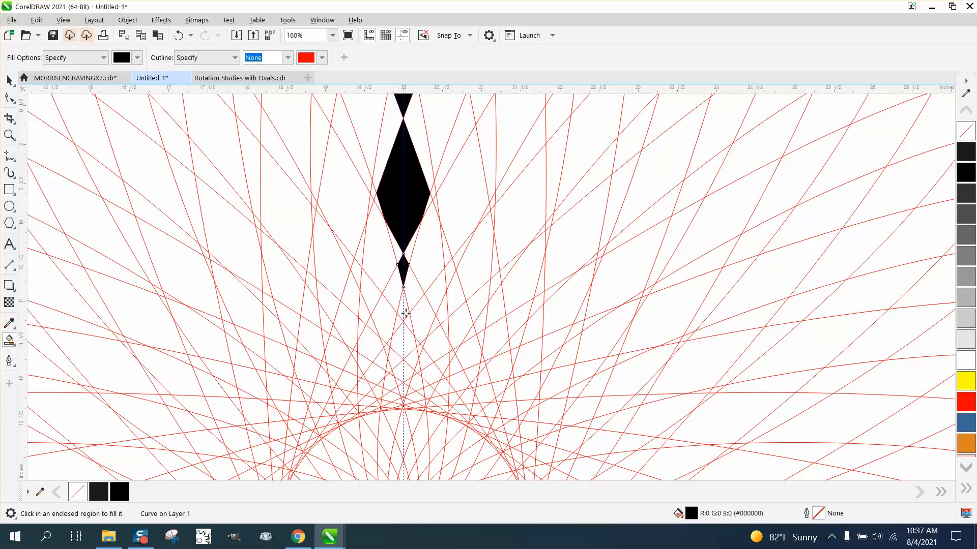
left_click(404, 308)
left_click(401, 340)
left_click(404, 371)
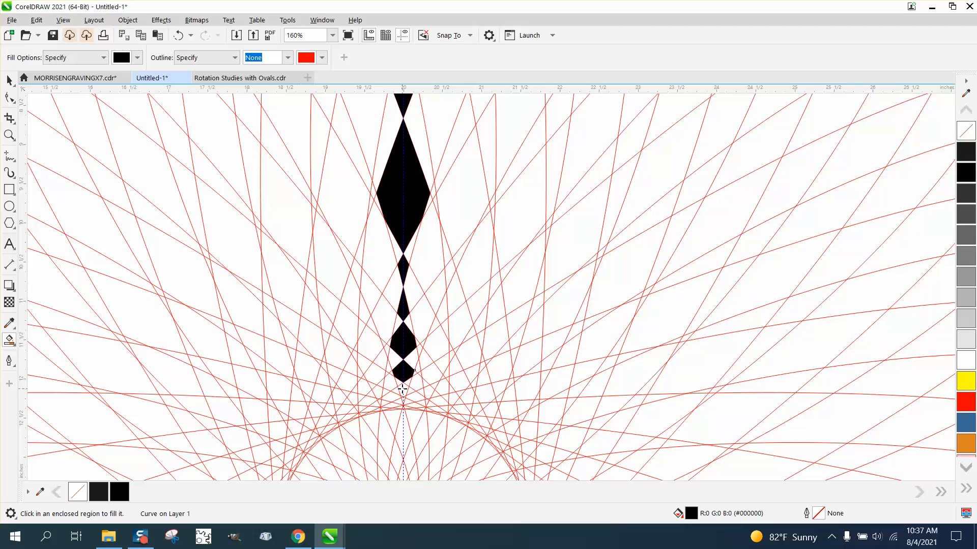
left_click(403, 390)
Smart Fill the two tiny regions on the vertical guideline at the top edge of the inner ring with black
left_click(9, 136)
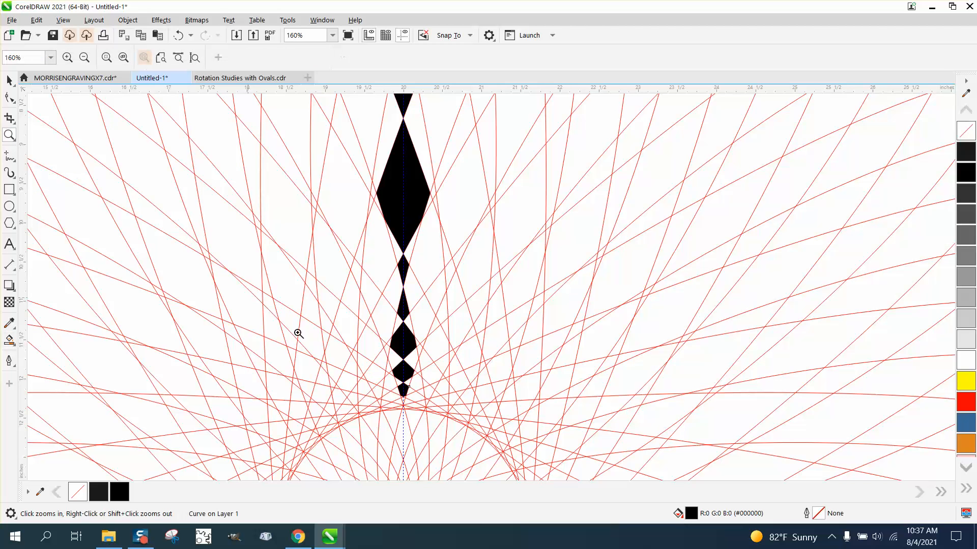
left_click_drag(371, 381, 472, 438)
left_click(10, 340)
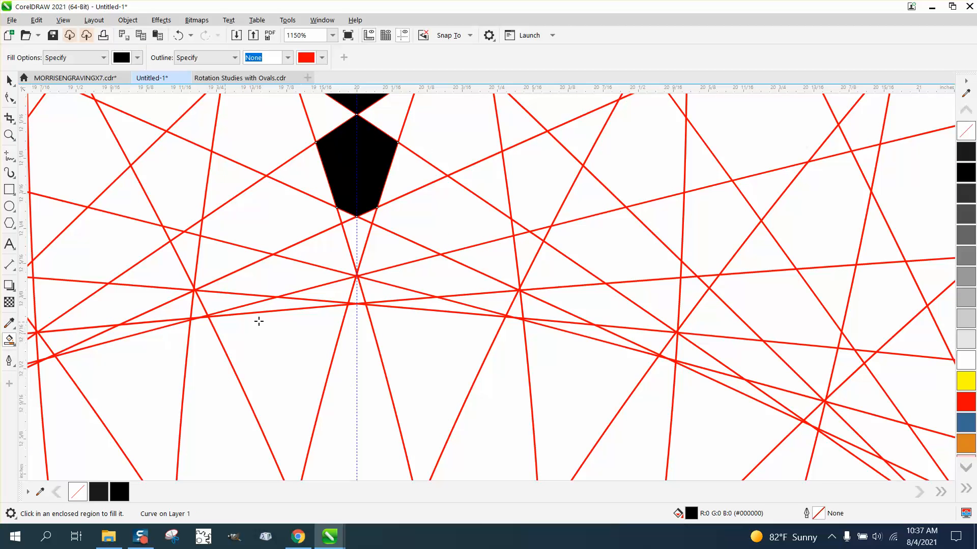
left_click(352, 237)
left_click(356, 289)
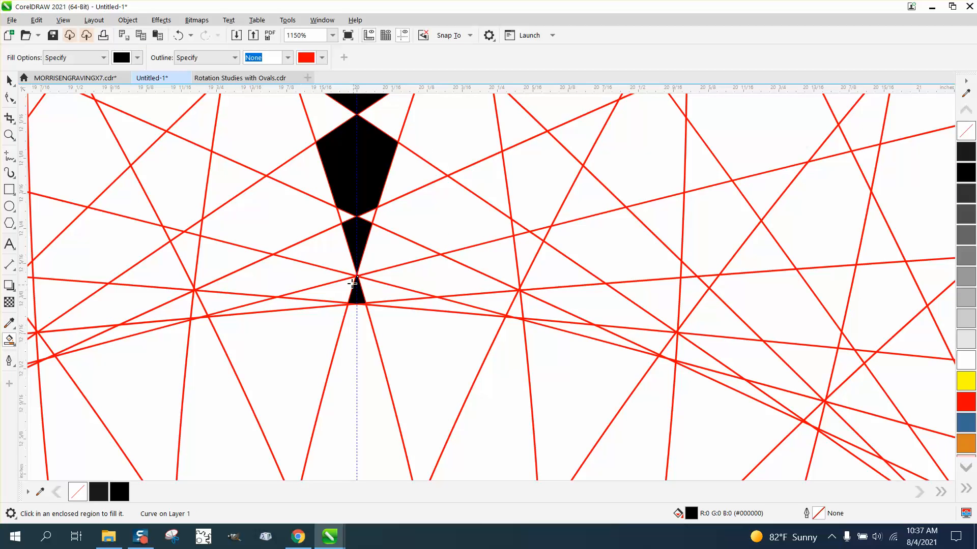
Smart Fill the three regions on the vertical guideline inside the inner ring with black, down towards the rosette's centre
scroll(351, 285, "down", 3)
scroll(347, 282, "down", 3)
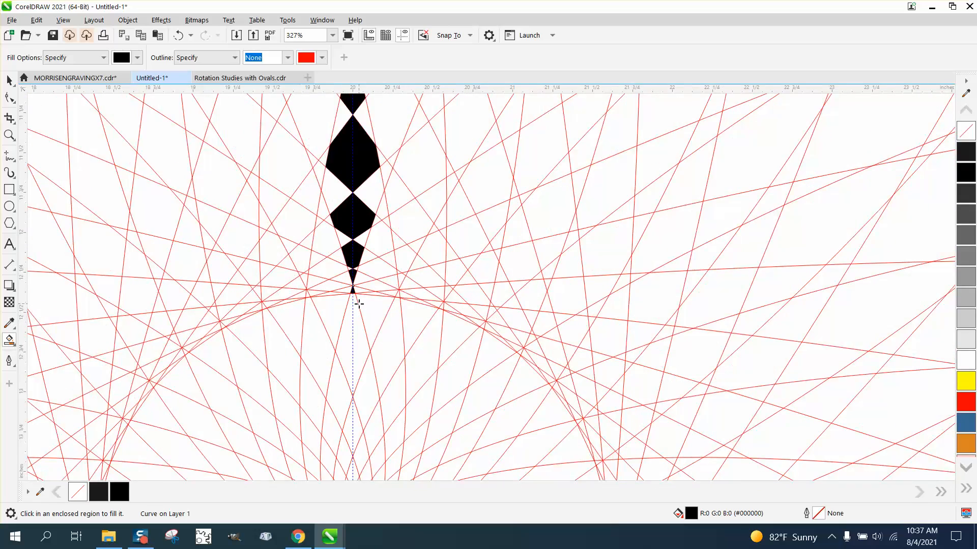
left_click(356, 323)
left_click(354, 382)
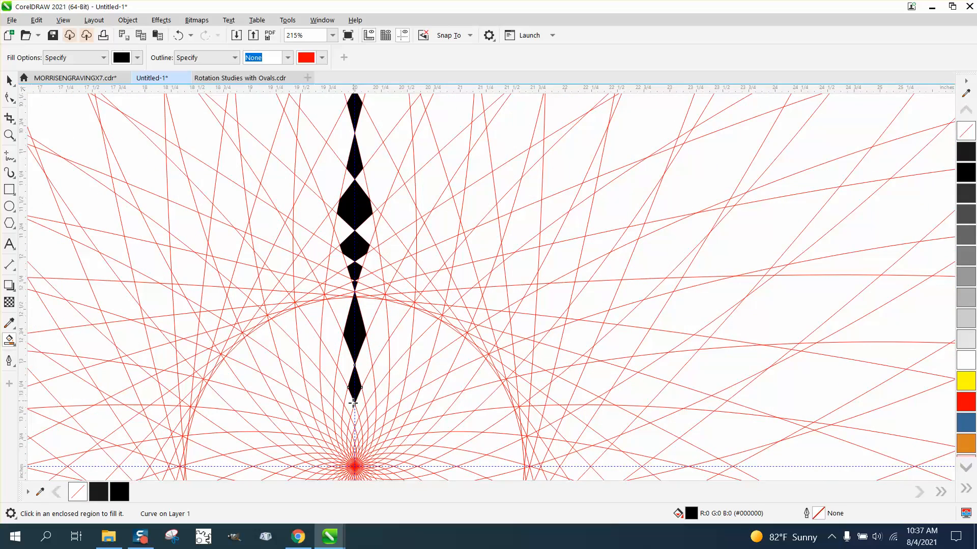
left_click(353, 415)
scroll(332, 377, "down", 8)
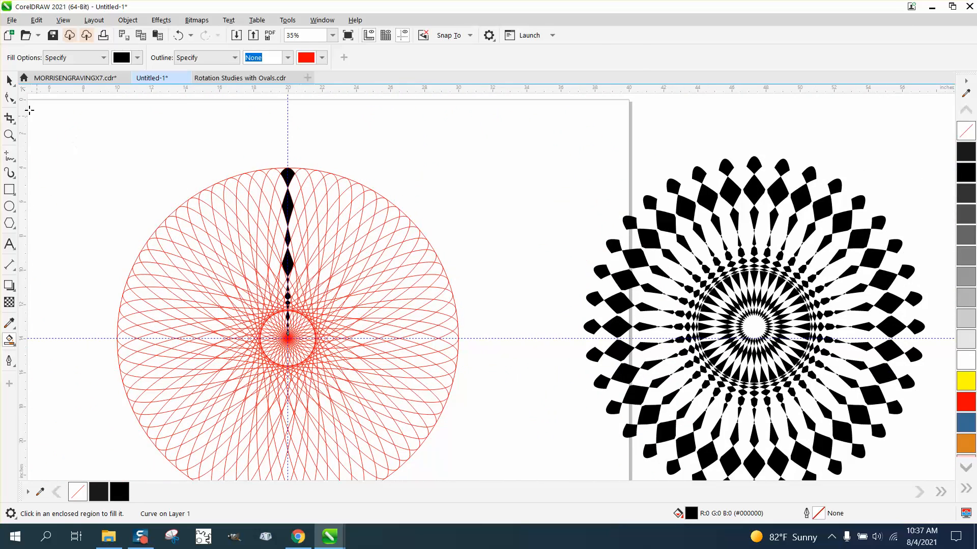
Select the 15 black shapes along the vertical guideline and move them 25 inches left, clear of the red pattern
left_click(9, 80)
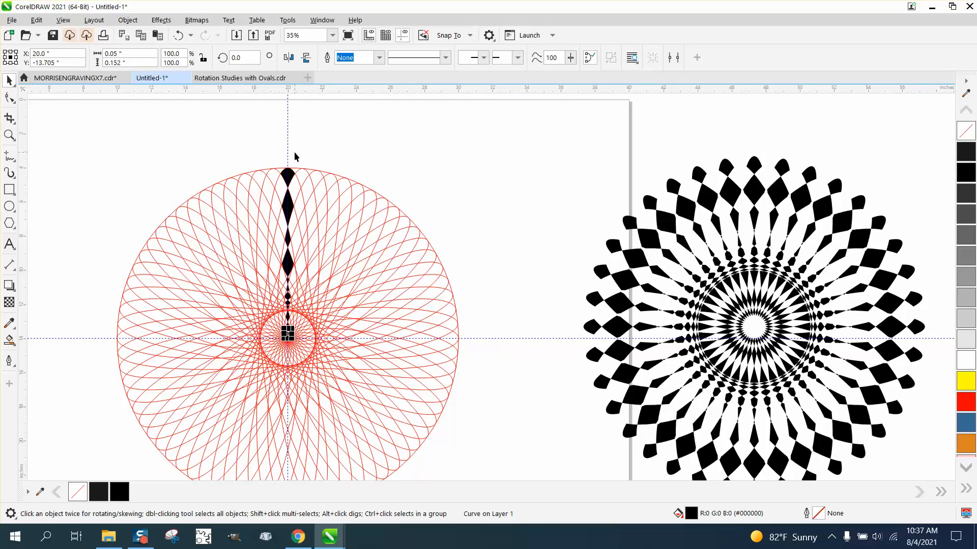
left_click_drag(273, 160, 315, 346)
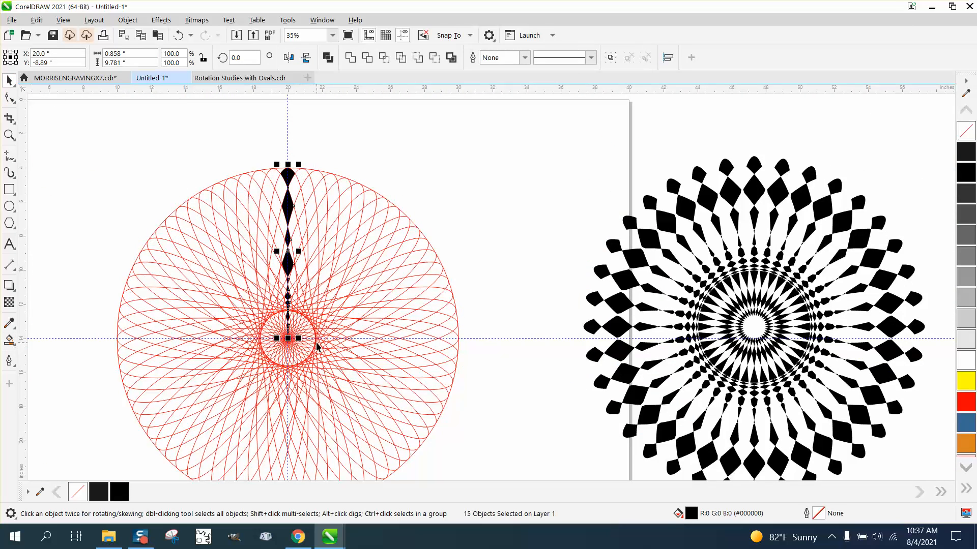
key("shift+Left")
Select the whole red line pattern and move it 25 inches up, off the page
scroll(294, 302, "down", 2)
left_click_drag(172, 230, 365, 388)
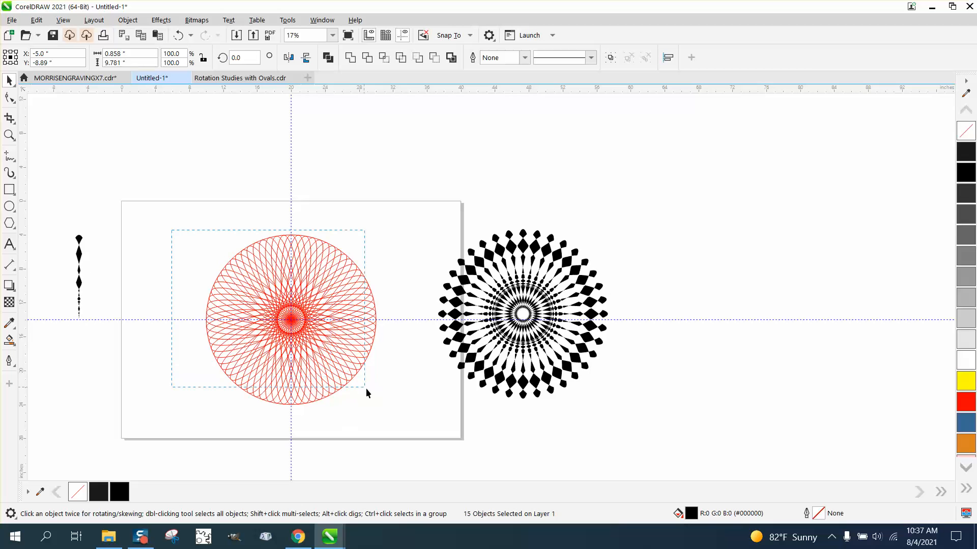
left_click_drag(409, 416, 408, 416)
key("shift+Up")
Move the 15 black shapes 25 inches right, back onto the vertical guideline, and group them
left_click_drag(47, 220, 209, 325)
key("shift+Right")
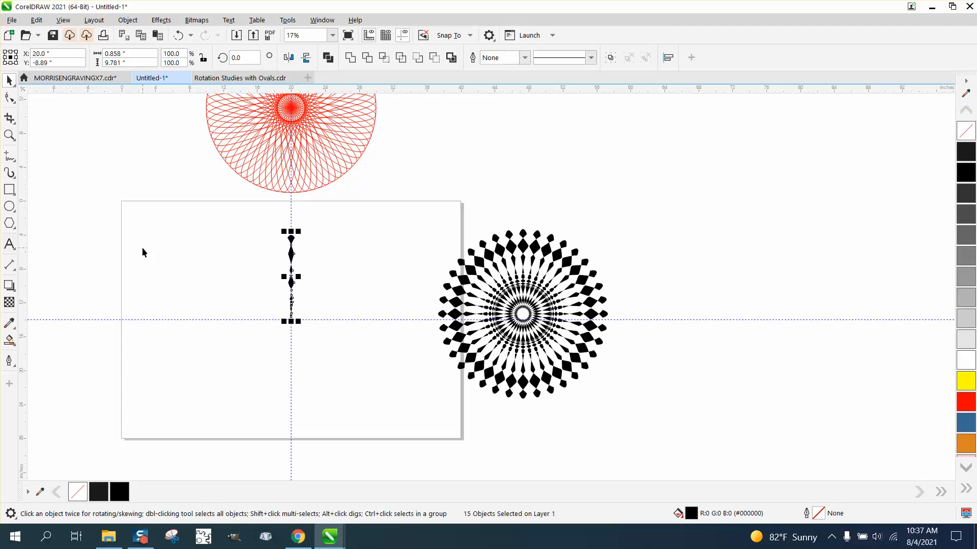
key("ctrl+g")
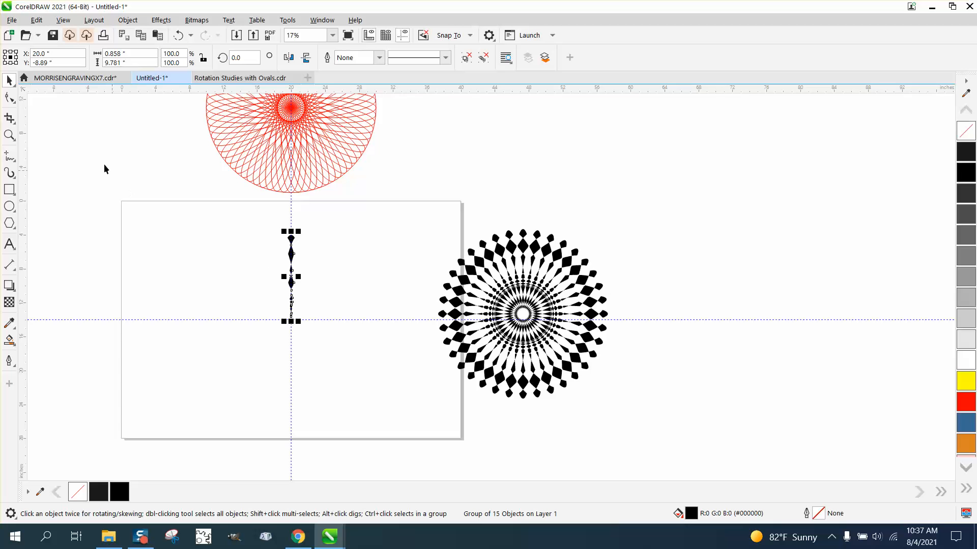
Move the grouped black column's rotation centre down to the intersection of the two guidelines
left_click(9, 135)
left_click_drag(174, 190, 473, 375)
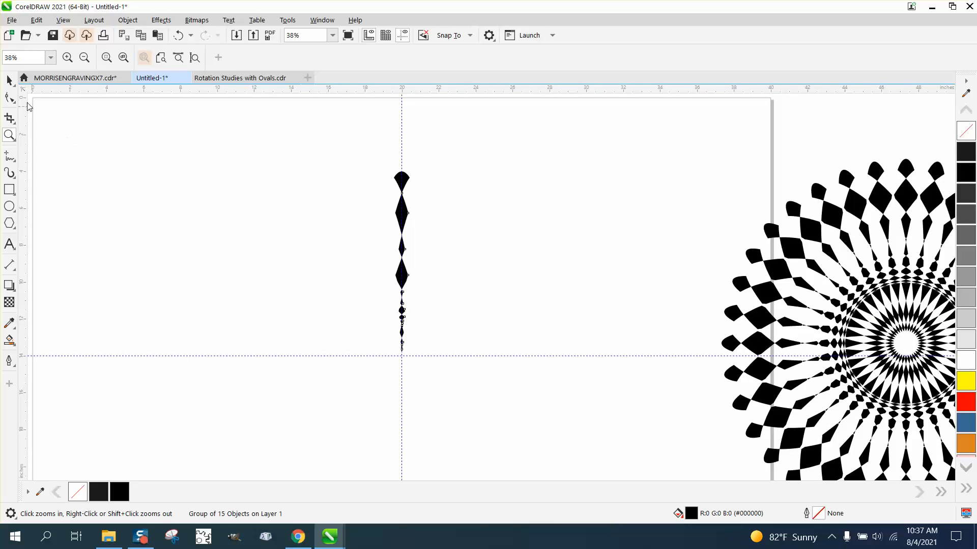
left_click(9, 81)
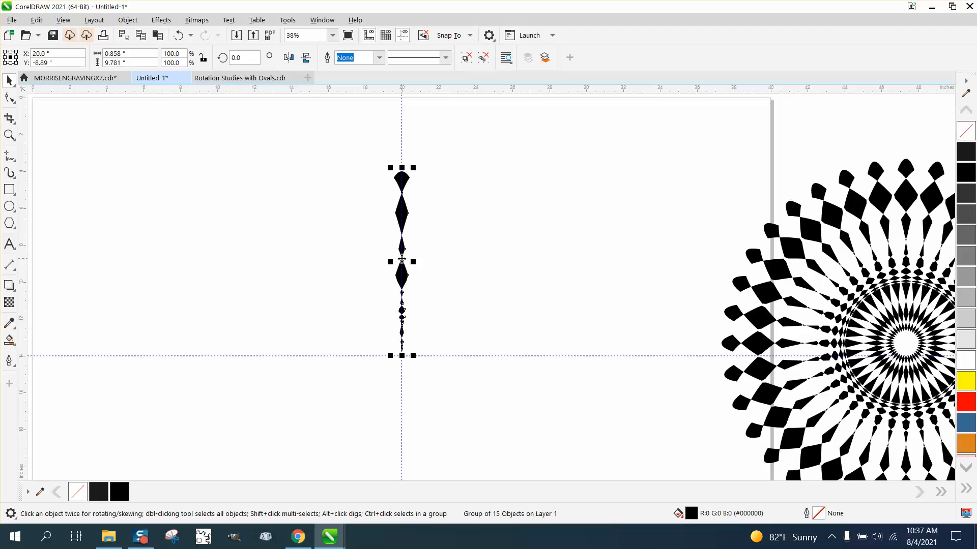
left_click(402, 258)
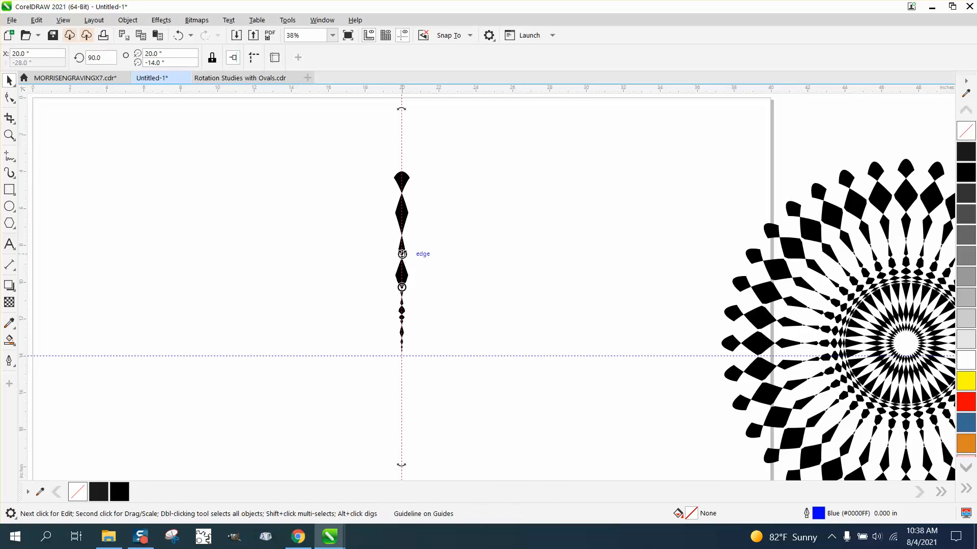
scroll(435, 290, "down", 2)
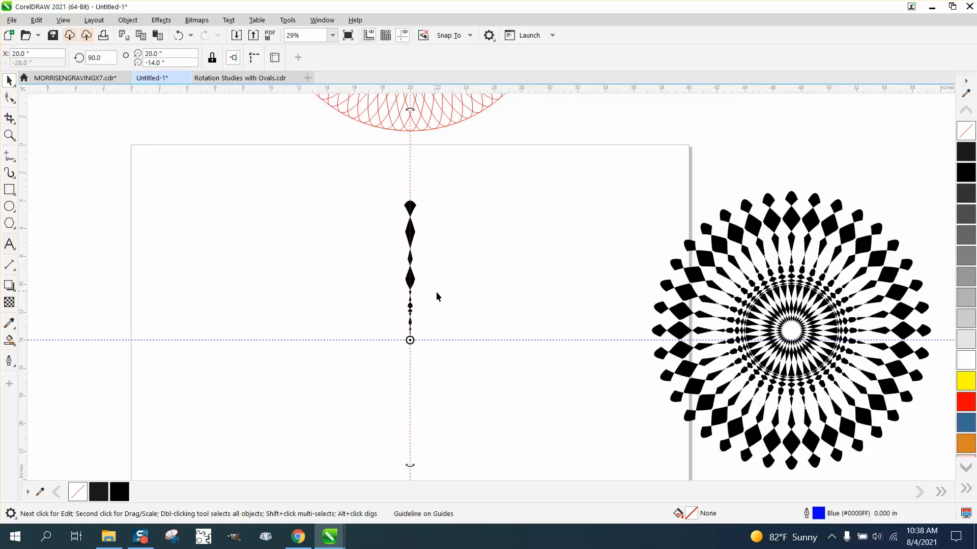
left_click(447, 300)
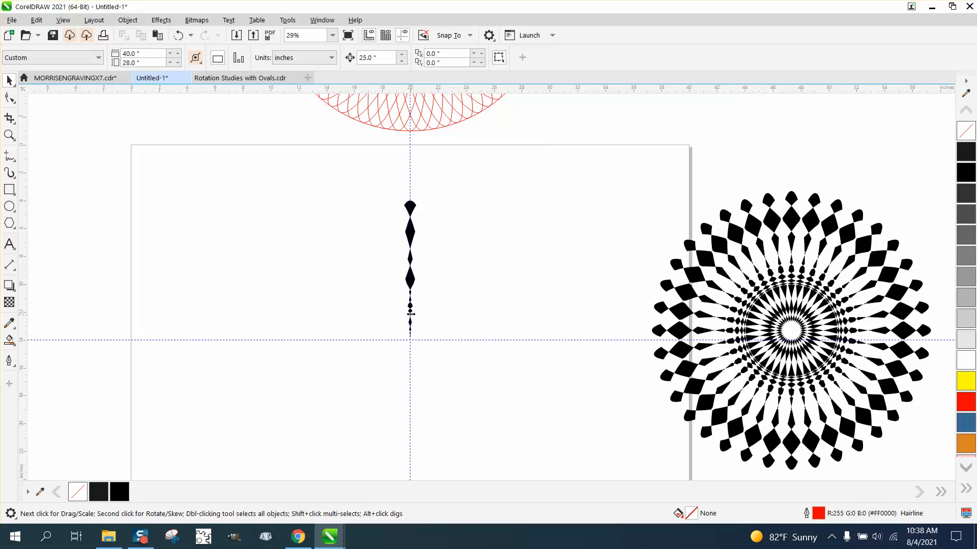
left_click(413, 284)
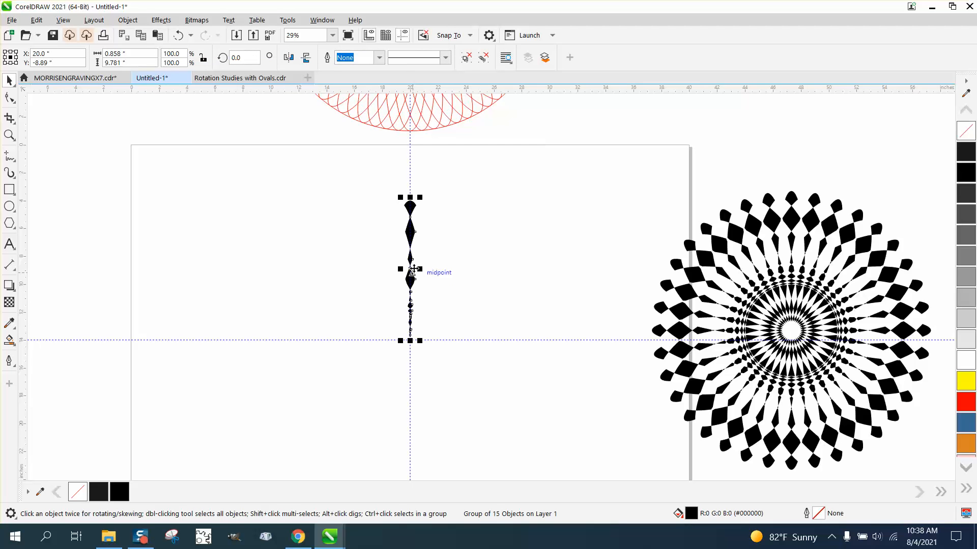
left_click(412, 270)
left_click_drag(412, 270, 410, 338)
left_click(410, 236)
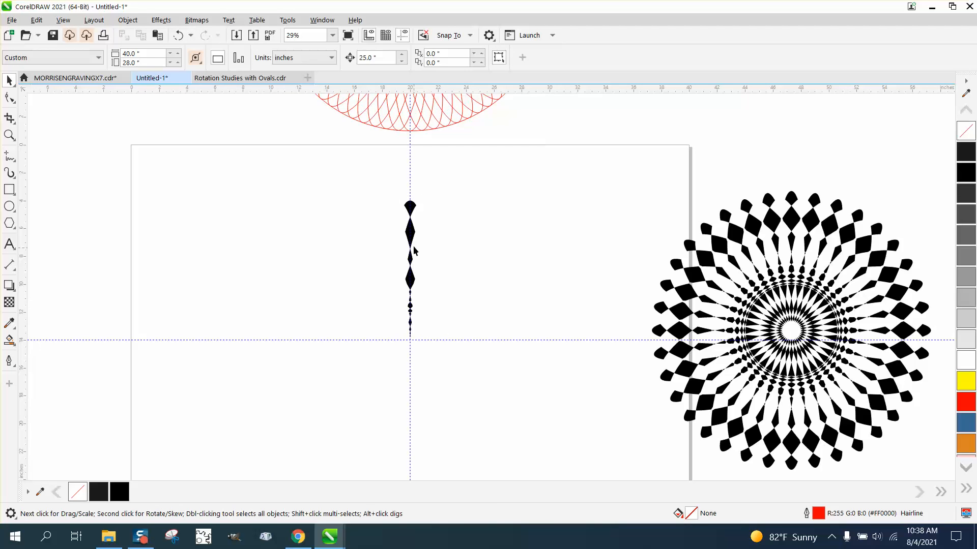
left_click(414, 282)
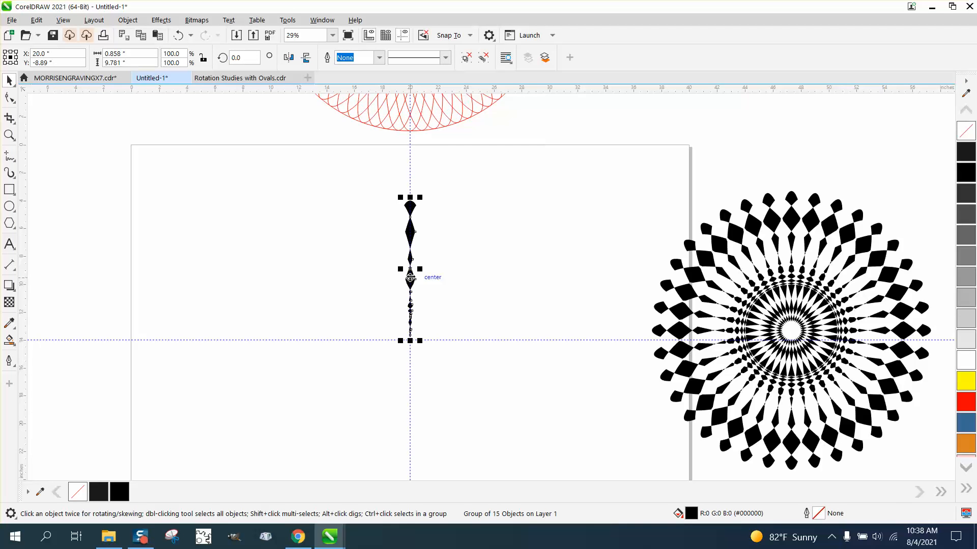
left_click(411, 269)
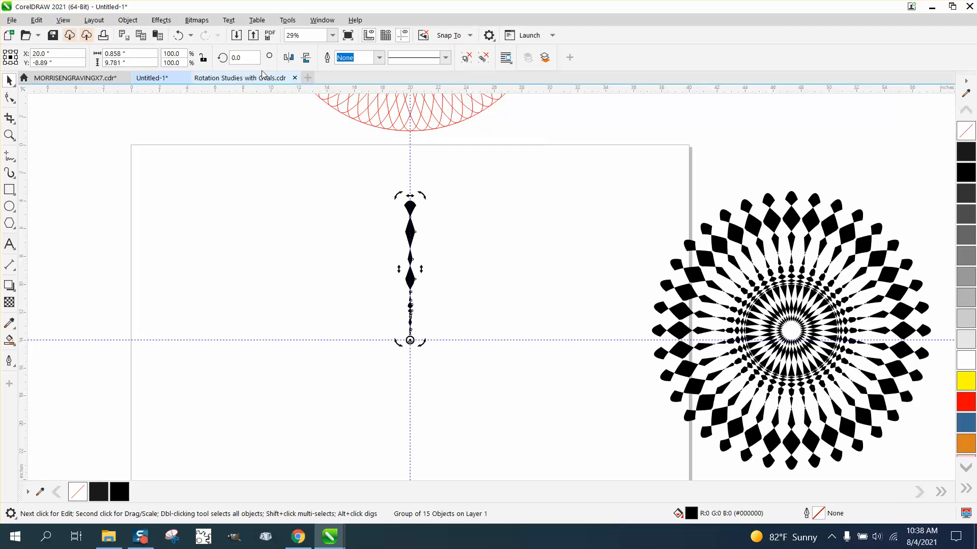
Create a copy of the black column rotated 10 degrees about the guideline intersection
left_click(244, 58)
type("10")
key("Return")
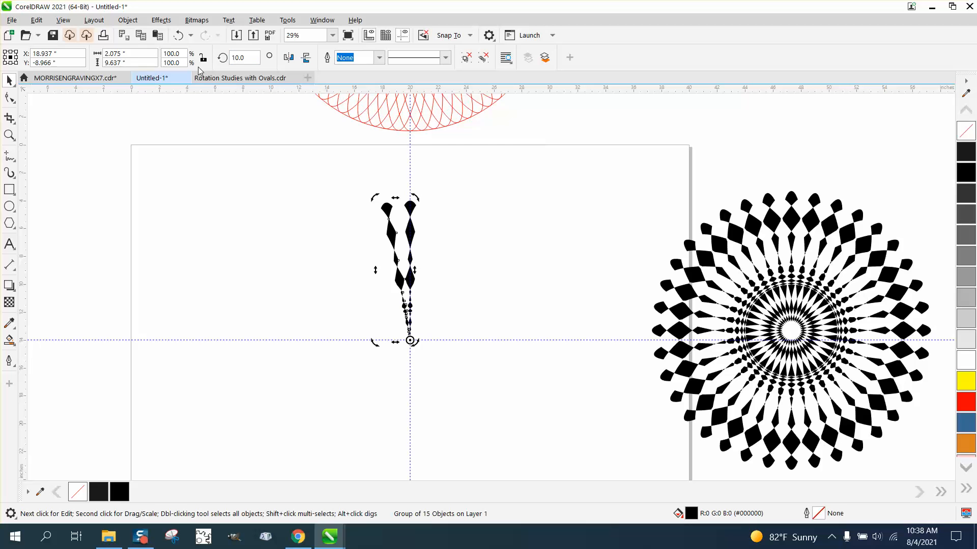
Keep adding copies of the column around the centre in 10-degree increments, from 20 up to 280 degrees
left_click(254, 58)
type("20")
key("Return")
key("ctrl+r")
key("ctrl+r")
key("ctrl+r")
key("ctrl+r")
key("ctrl+r")
key("ctrl+r")
key("ctrl+r")
key("ctrl+r")
key("ctrl+r")
key("ctrl+r")
key("ctrl+r")
key("ctrl+r")
key("ctrl+r")
key("ctrl+r")
key("ctrl+r")
key("ctrl+r")
key("ctrl+r")
key("ctrl+r")
key("ctrl+r")
key("ctrl+r")
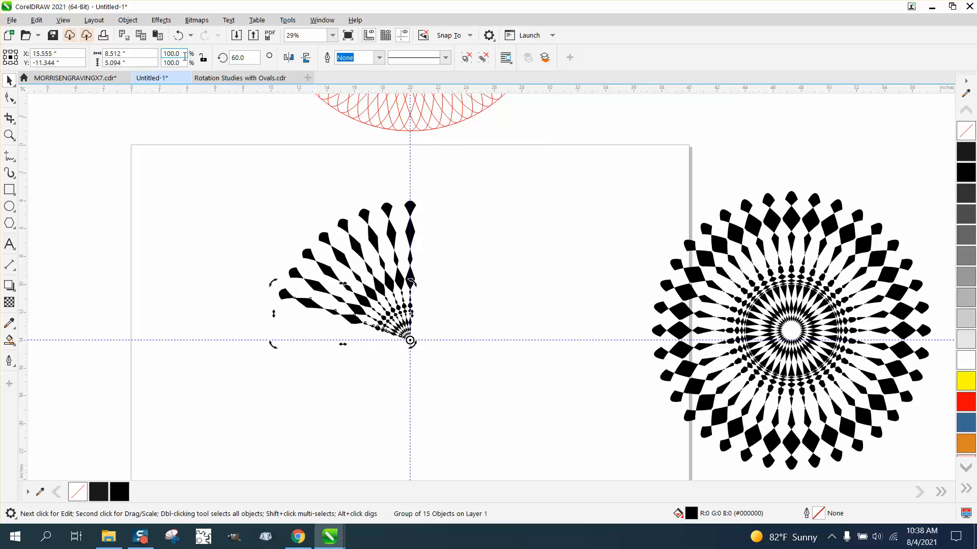
right_click(185, 56)
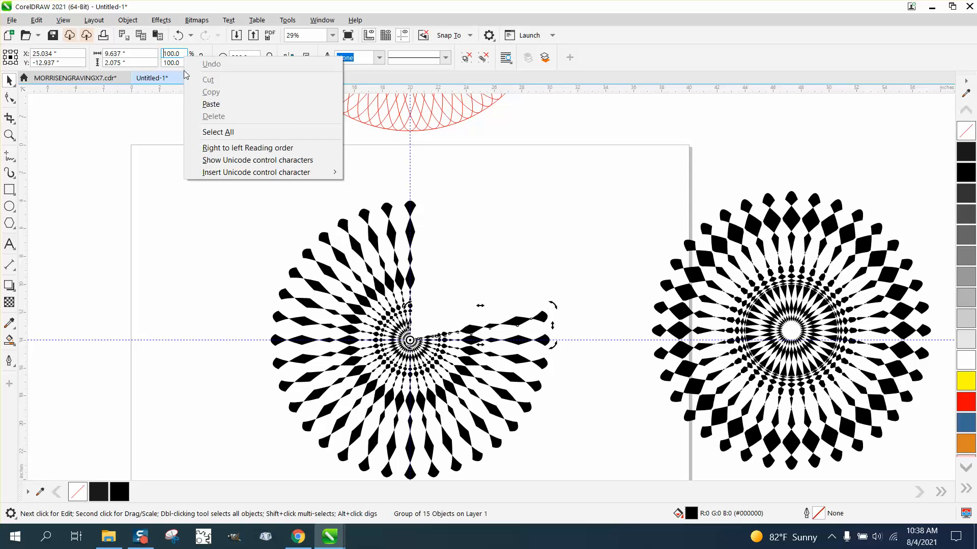
left_click(431, 192)
Complete the rosette by adding rotated copies of the last column from 290 to 350 degrees in 10-degree increments
left_click(540, 319)
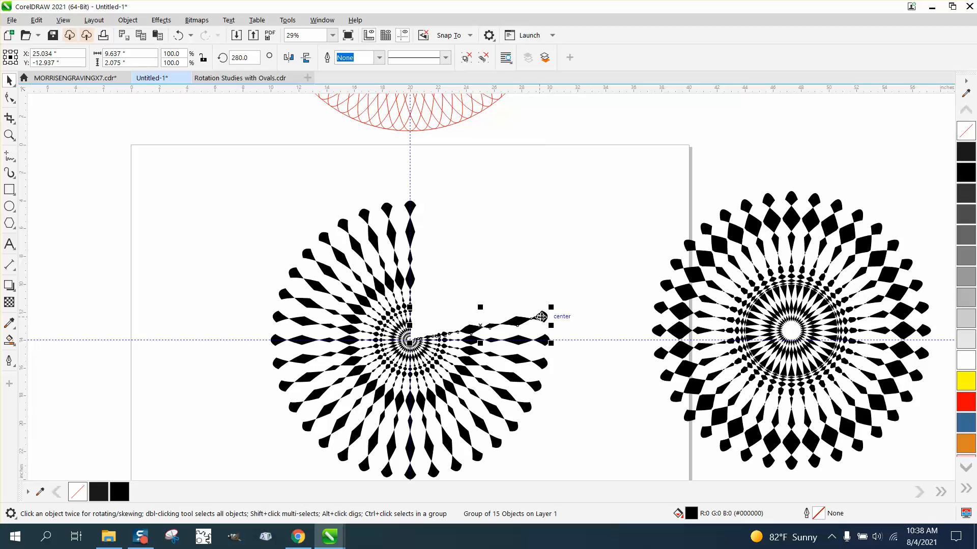
left_click(242, 58)
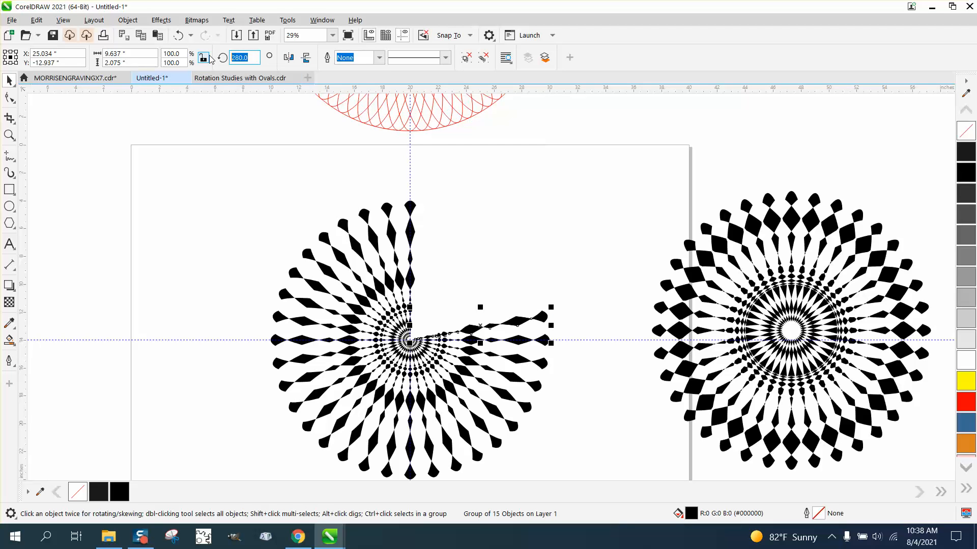
type("290")
key("Return")
key("ctrl+d")
key("ctrl+d")
key("ctrl+d")
key("ctrl+d")
key("ctrl+d")
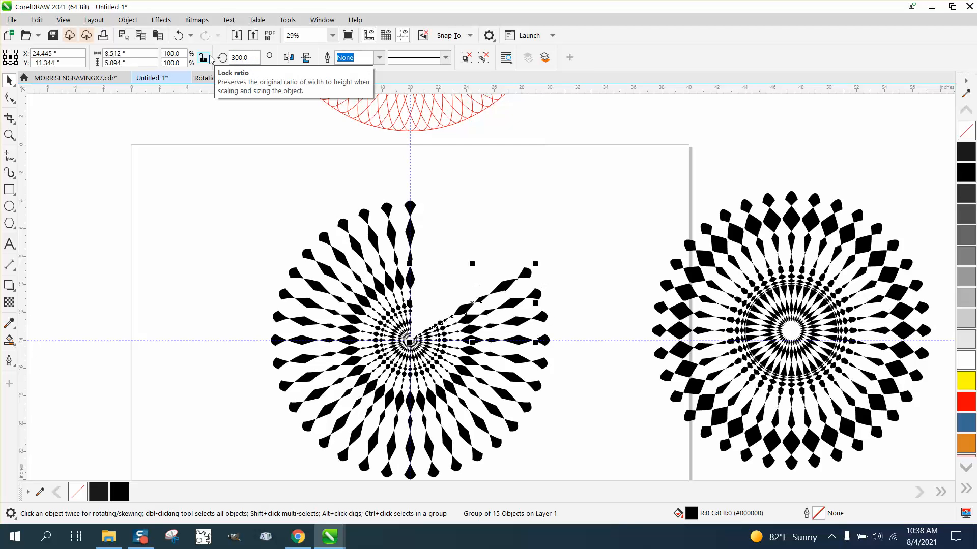
key("ctrl+d")
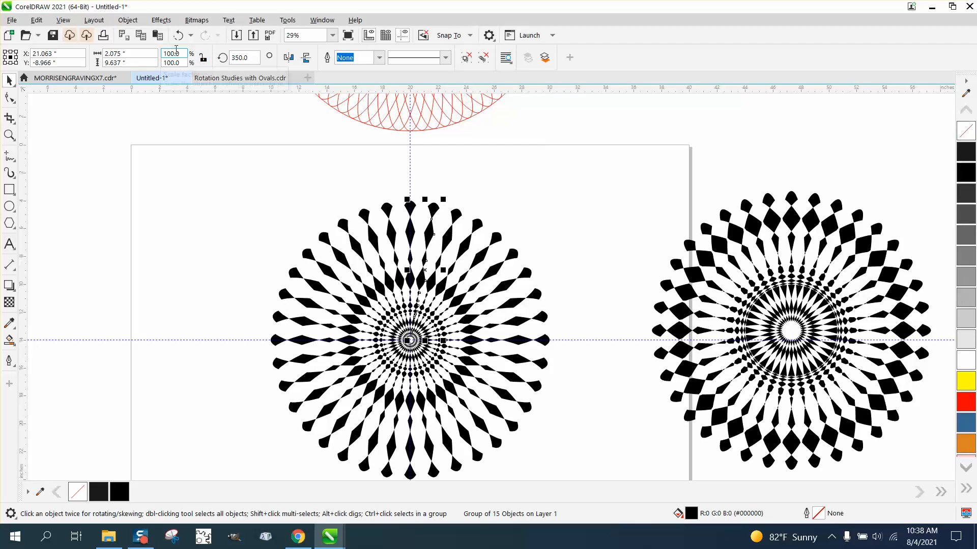
Examine the finished rosette up close, especially the small diamonds around its centre, and compare it with the neighbouring rosette
scroll(325, 217, "down", 1)
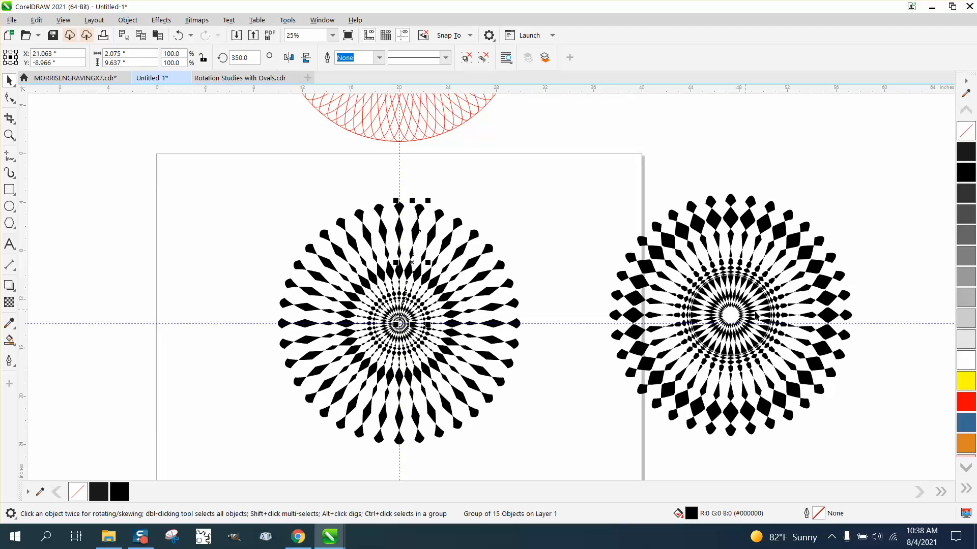
left_click(10, 135)
left_click_drag(261, 197, 592, 468)
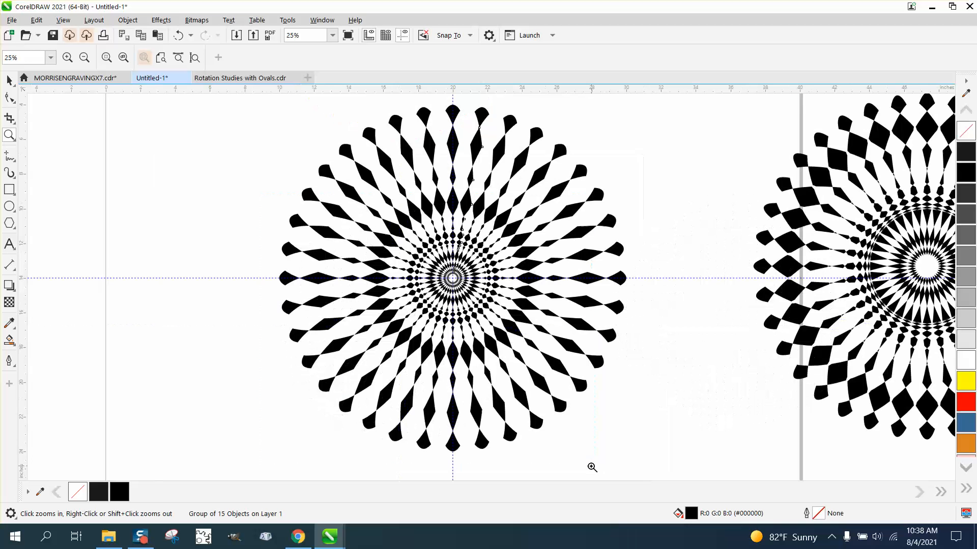
left_click_drag(395, 229, 573, 348)
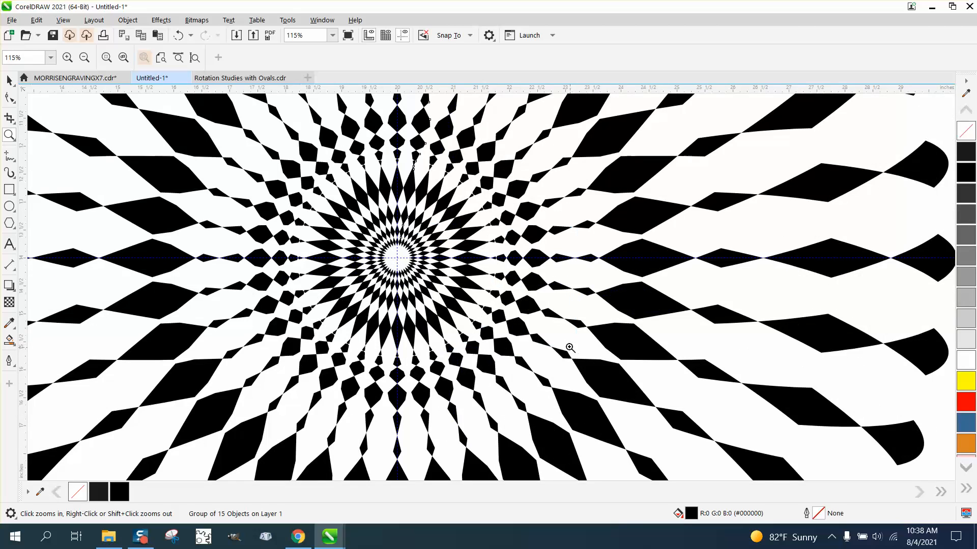
left_click_drag(351, 207, 488, 311)
scroll(440, 305, "down", 3)
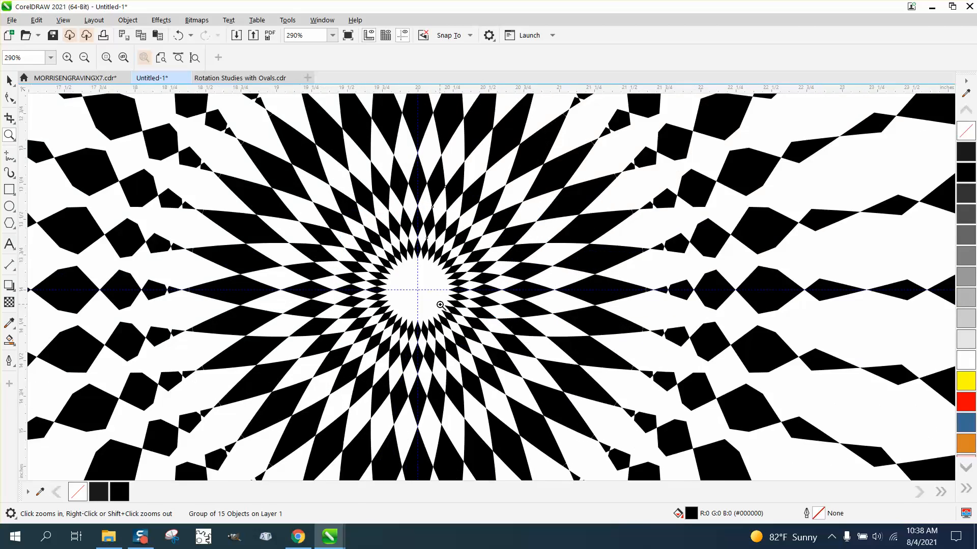
scroll(440, 305, "down", 5)
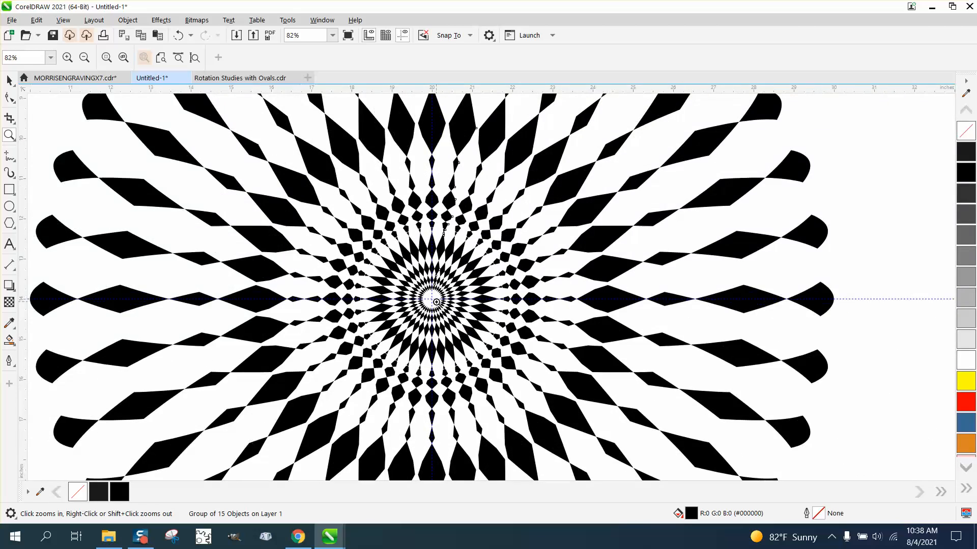
scroll(436, 302, "up", 5)
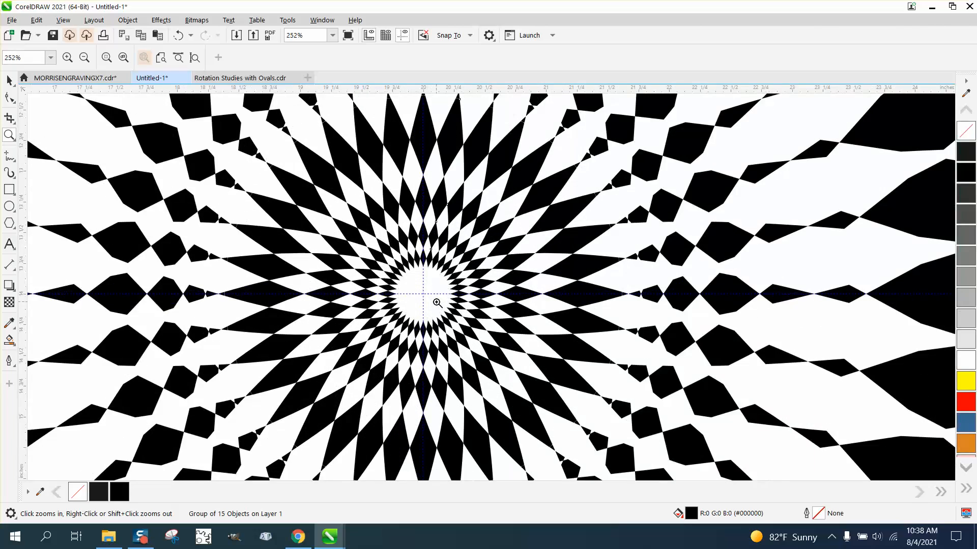
scroll(436, 302, "up", 2)
scroll(437, 302, "down", 14)
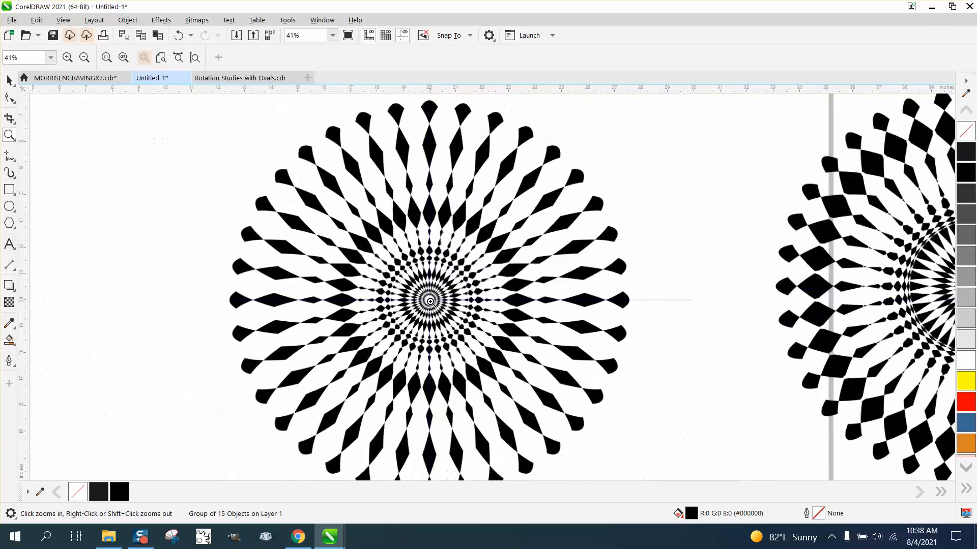
scroll(427, 300, "down", 4)
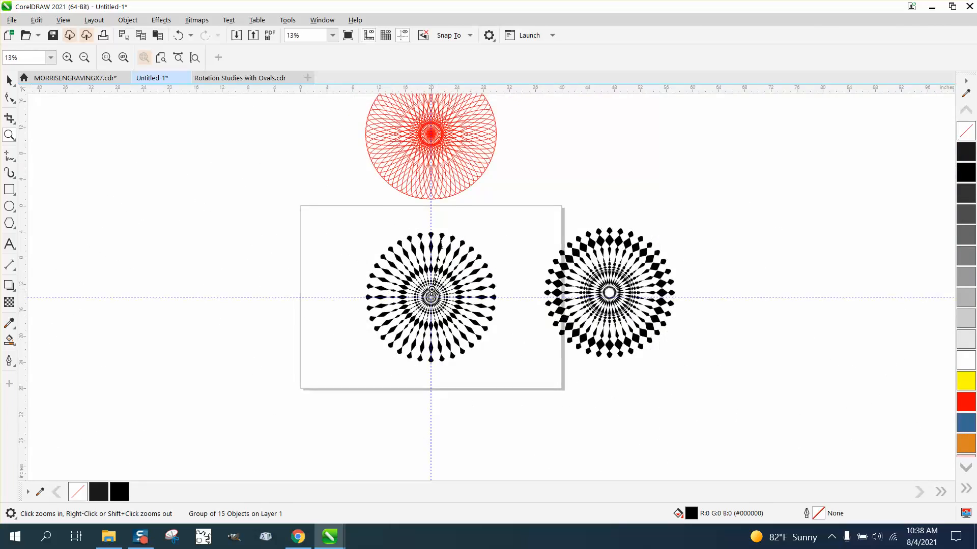
Move the group of 18 ellipses with the open centre 25 inches left, separating it from the circle and other ellipses
left_click_drag(408, 174, 497, 237)
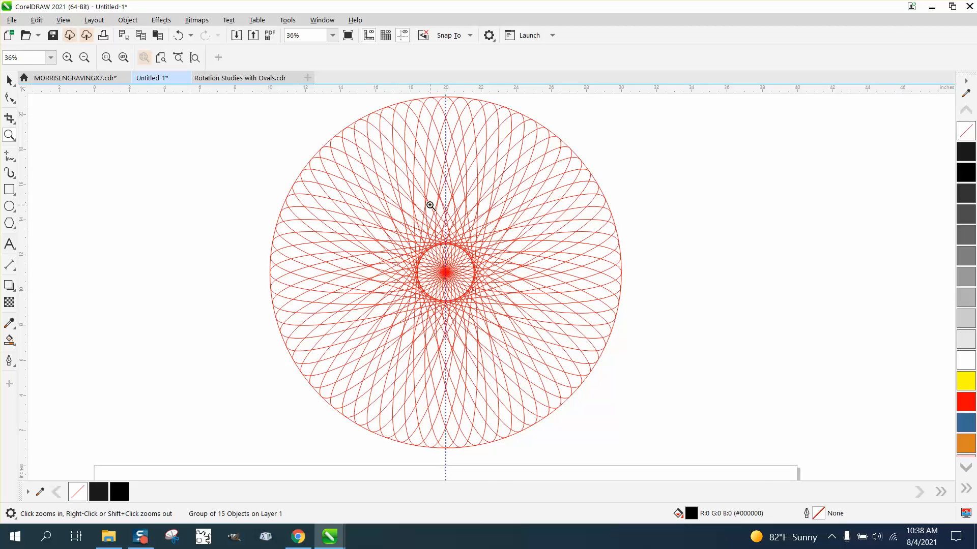
left_click(9, 80)
scroll(497, 246, "down", 1)
left_click(496, 242)
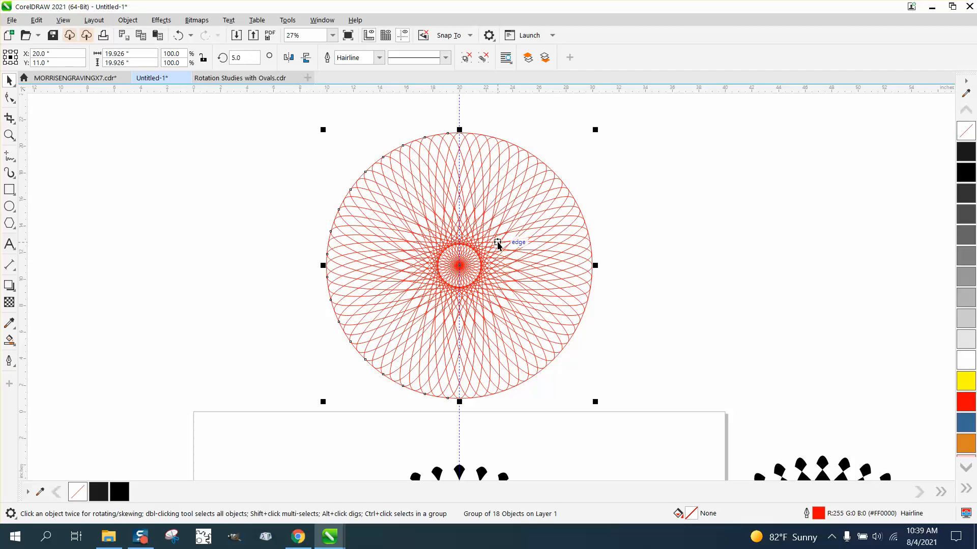
key("Left")
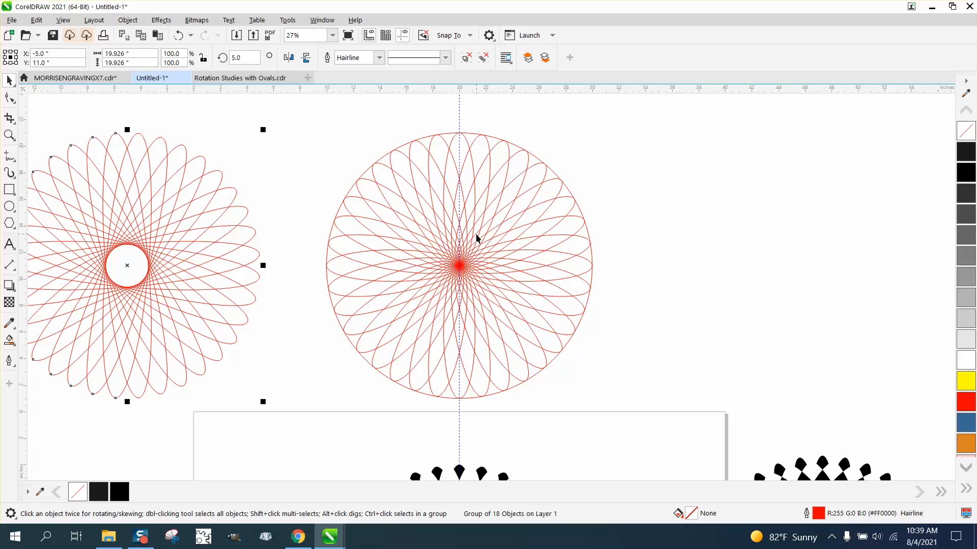